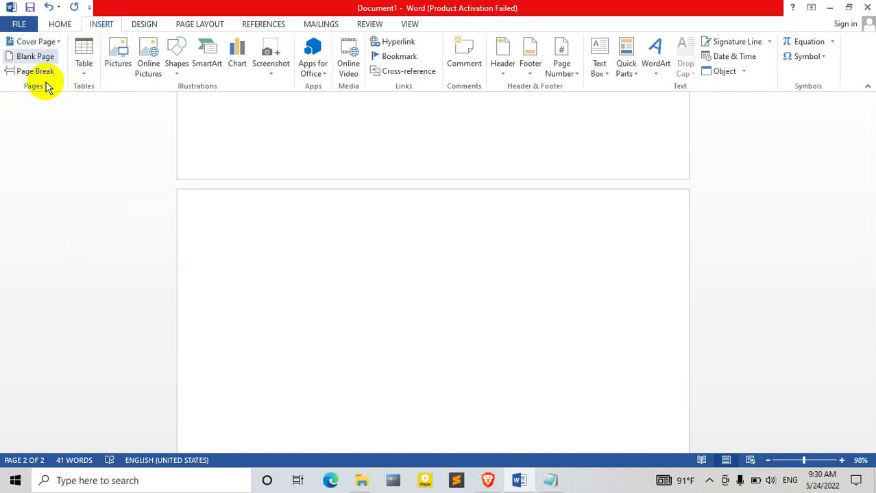
# Step: Insert a 3×2 table headed Customer name, Customer fees and Customer contact
pyautogui.click(82, 68)
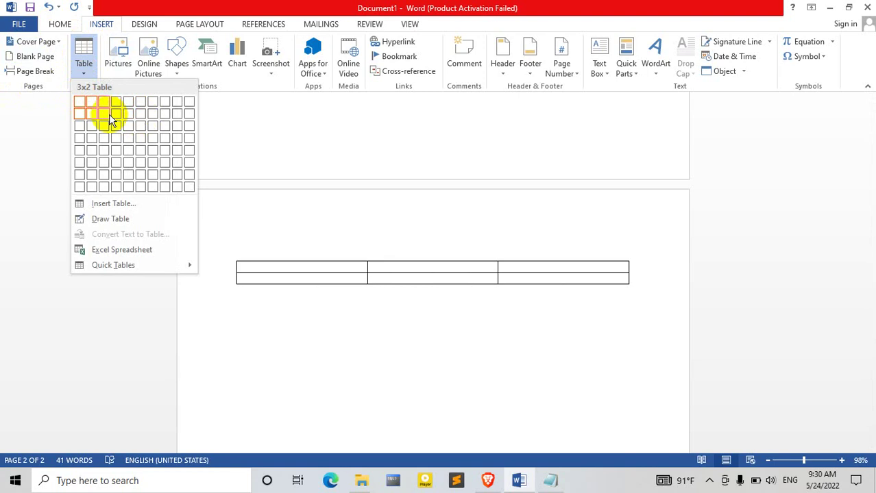
pyautogui.click(109, 114)
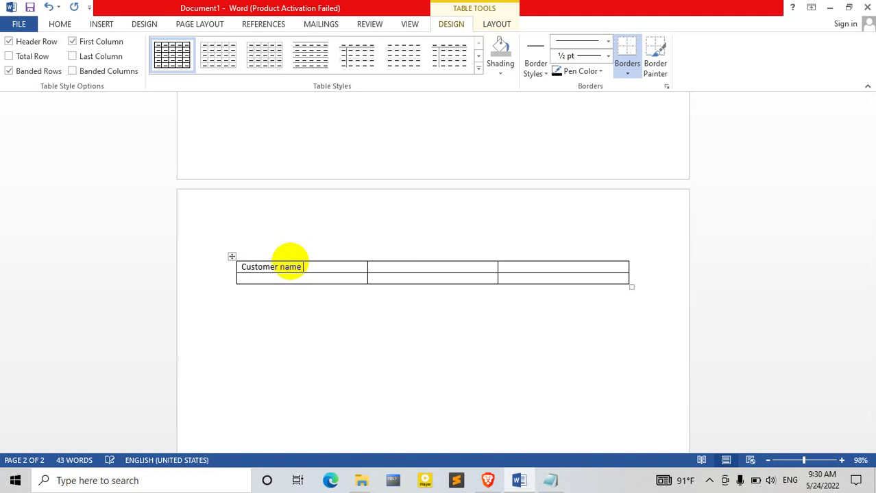
pyautogui.click(433, 271)
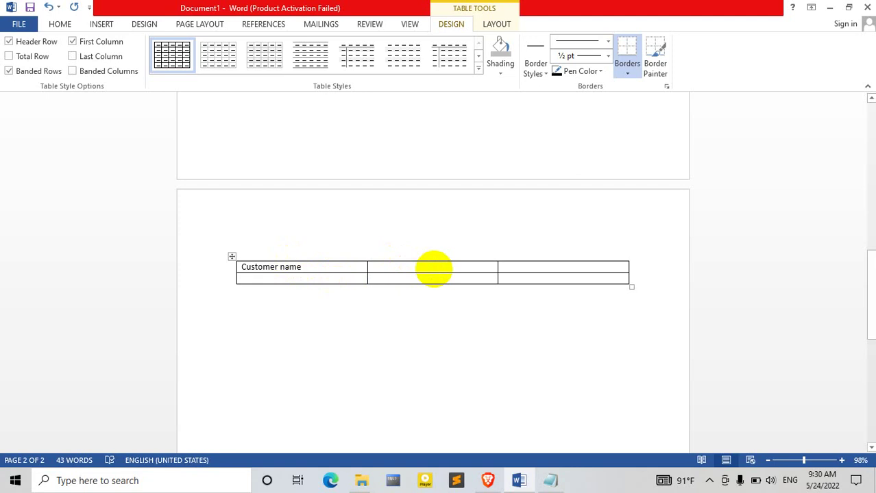
pyautogui.write('cu')
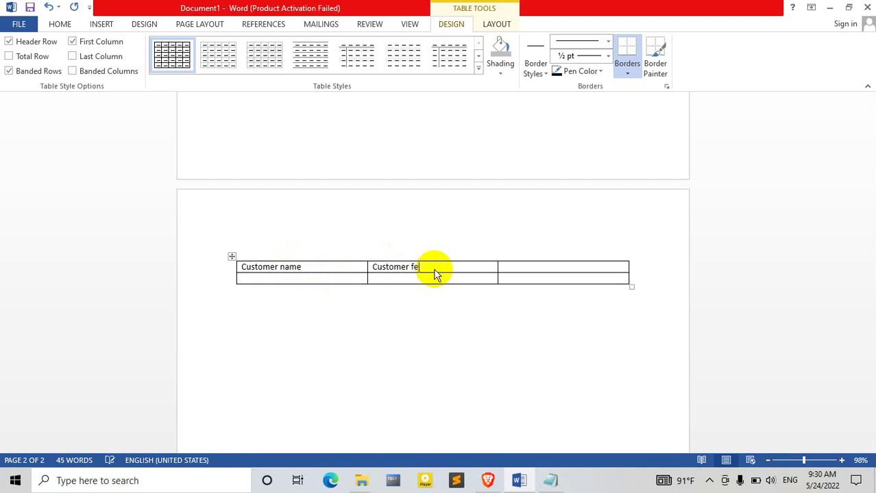
pyautogui.write('stomer fees')
pyautogui.click(542, 268)
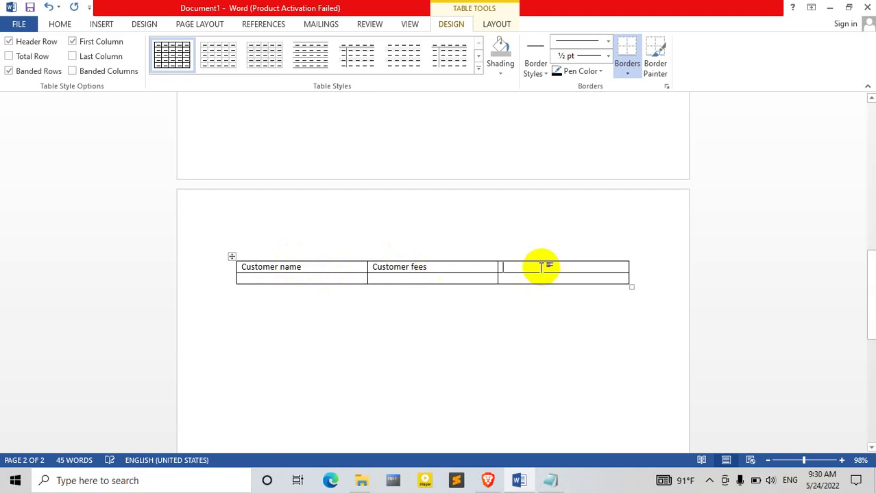
pyautogui.write('cus')
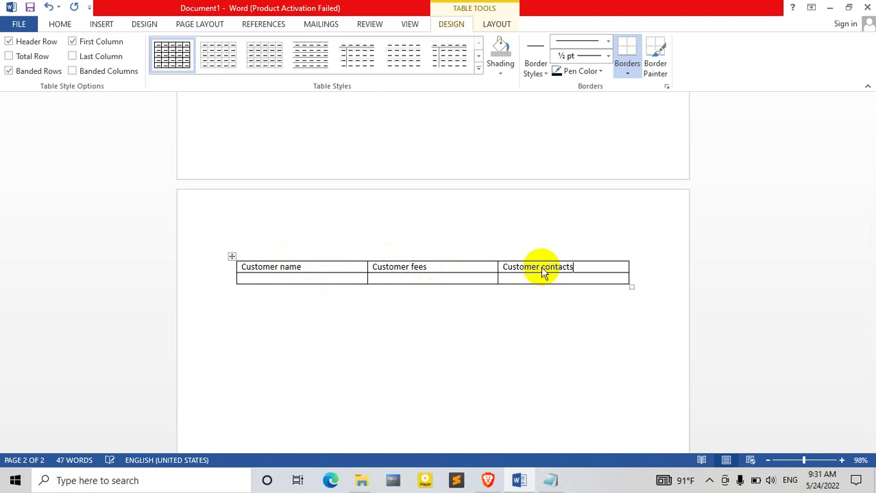
# Step: Fill the second row with the customer's name and a fee of 500
pyautogui.click(330, 281)
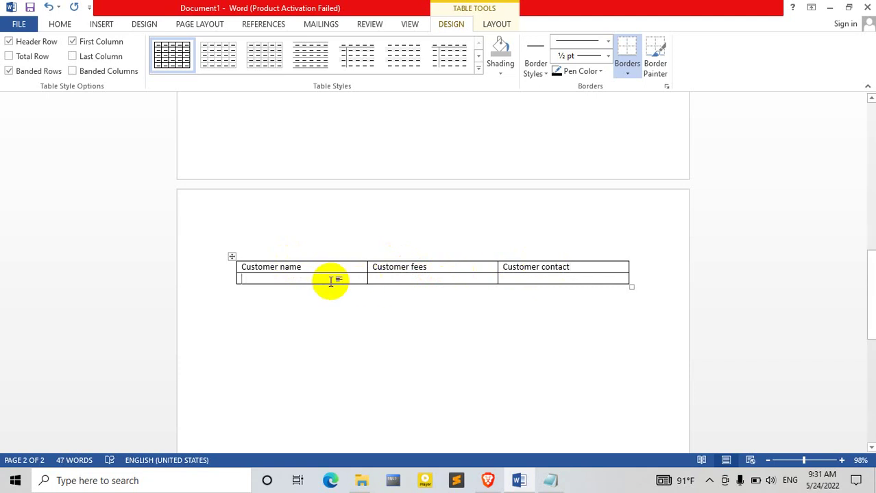
pyautogui.write('khan')
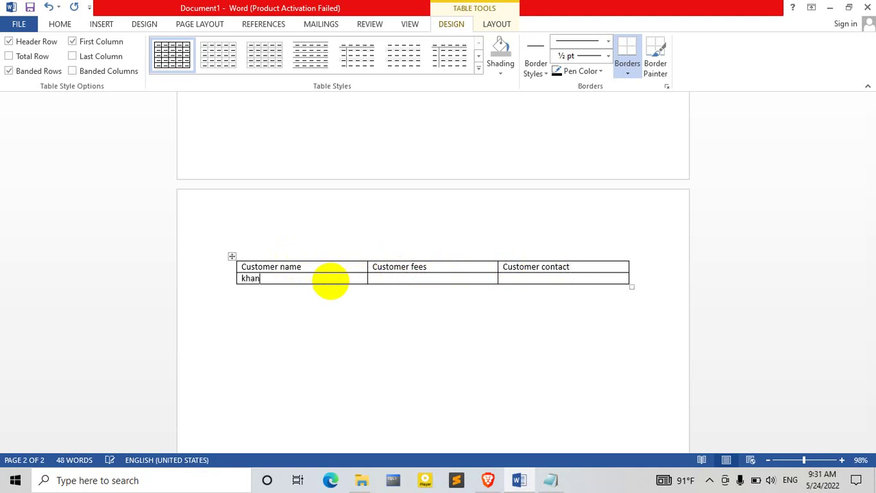
pyautogui.click(440, 277)
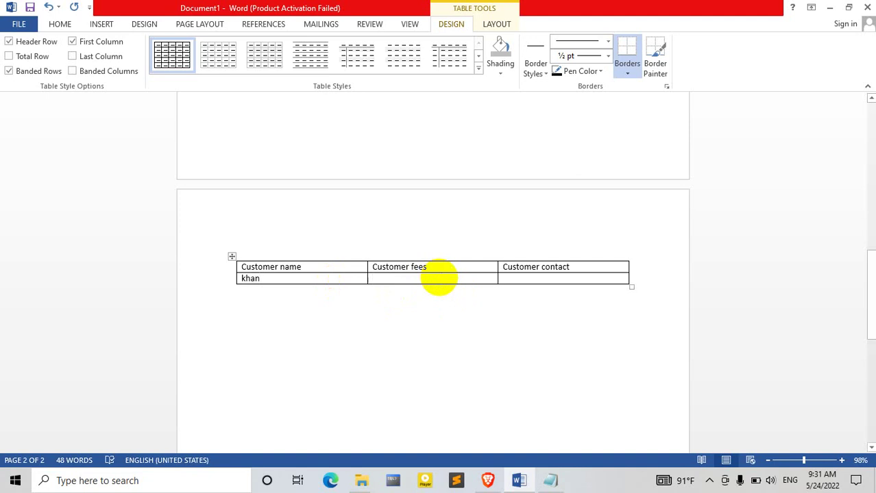
pyautogui.write('5')
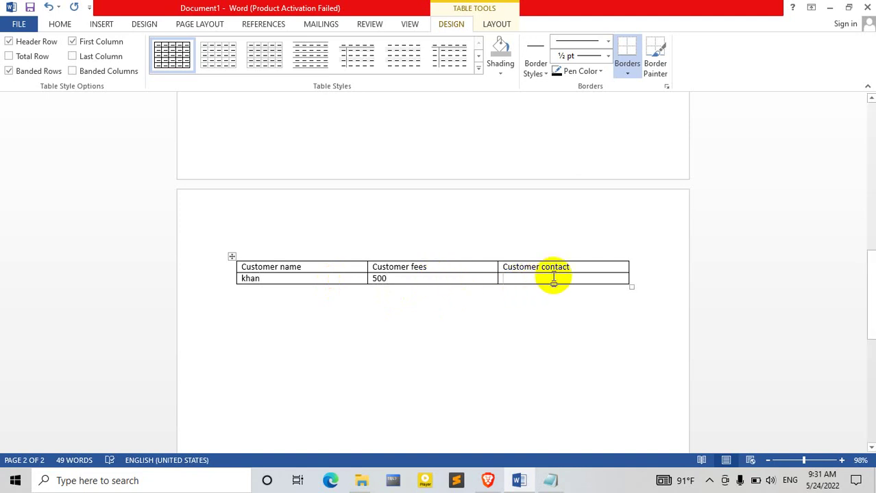
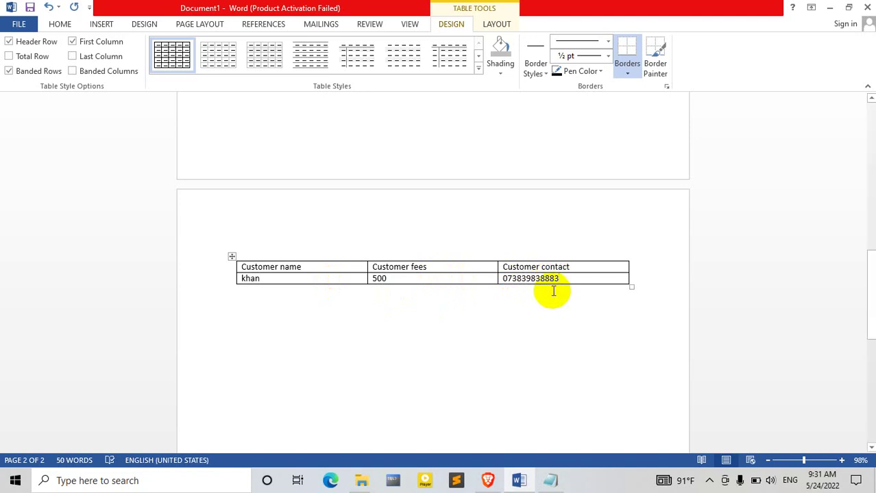
pyautogui.click(483, 299)
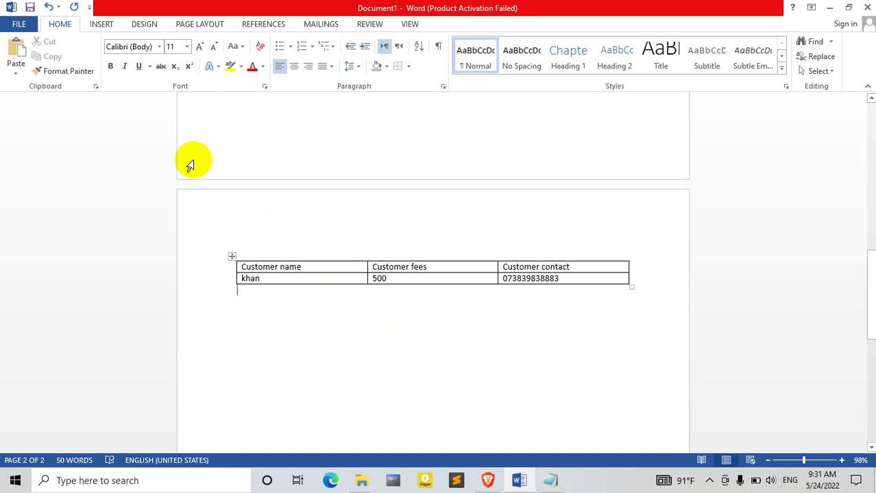
# Step: Embed an empty Excel spreadsheet below the customer table, dismissing the activation warning
pyautogui.click(103, 25)
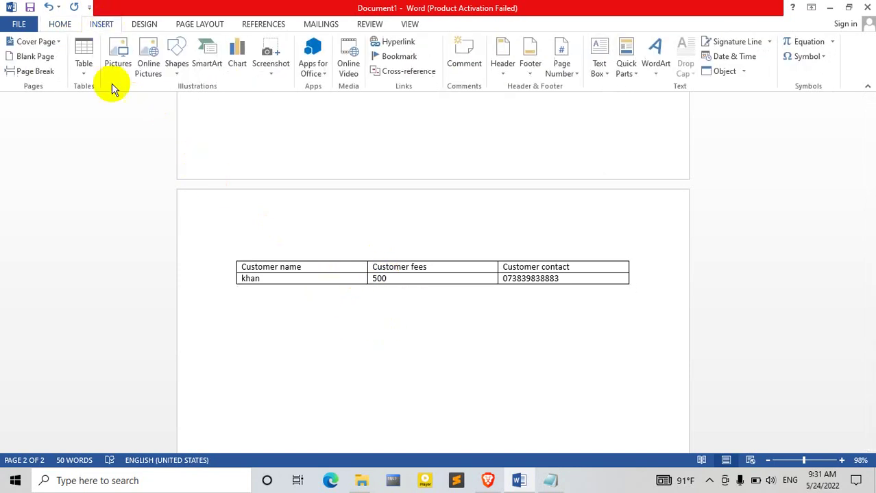
pyautogui.click(80, 71)
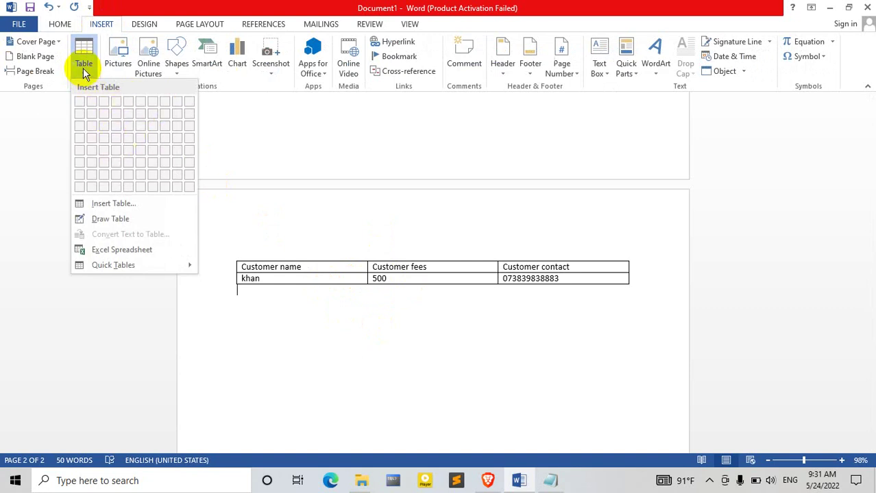
pyautogui.click(82, 69)
pyautogui.click(82, 68)
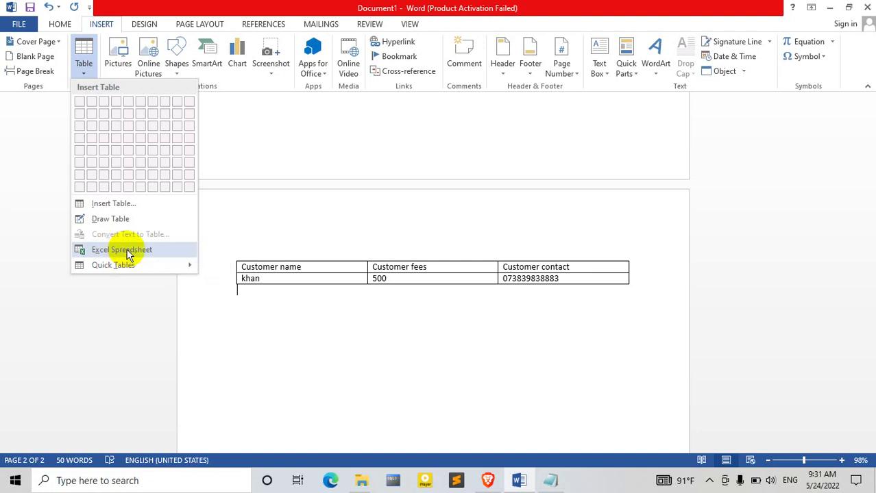
pyautogui.click(127, 251)
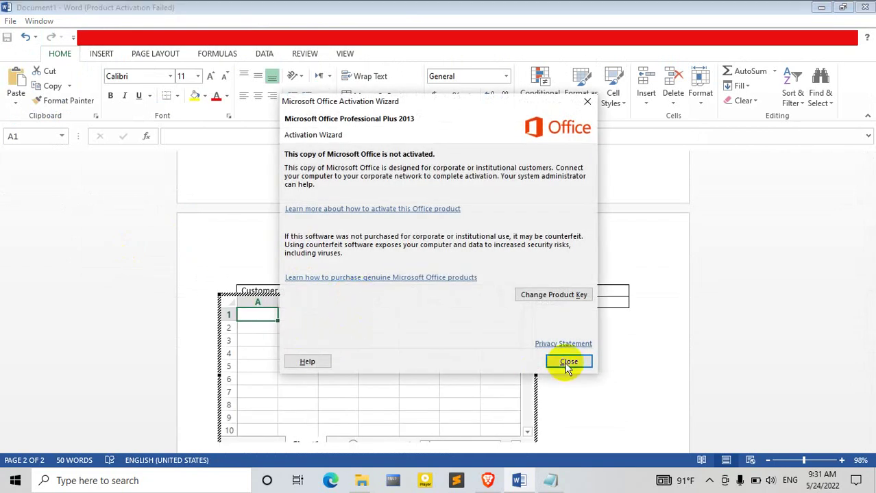
pyautogui.click(565, 361)
pyautogui.click(592, 301)
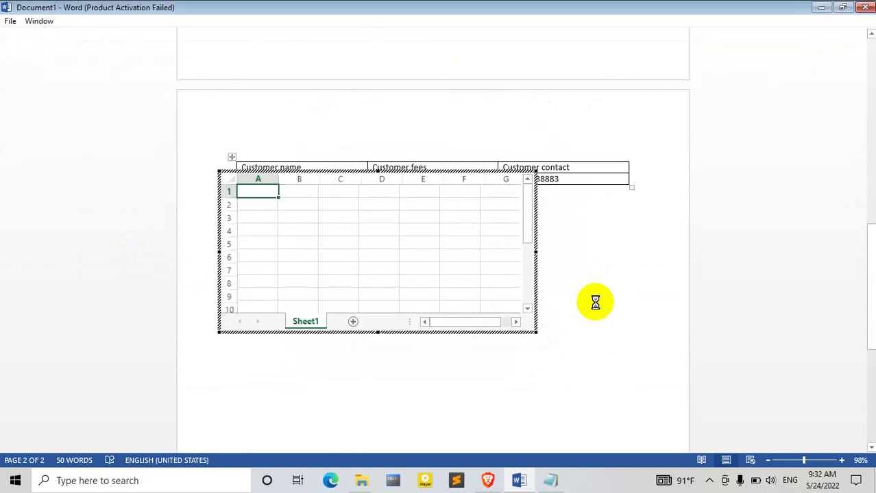
pyautogui.click(413, 295)
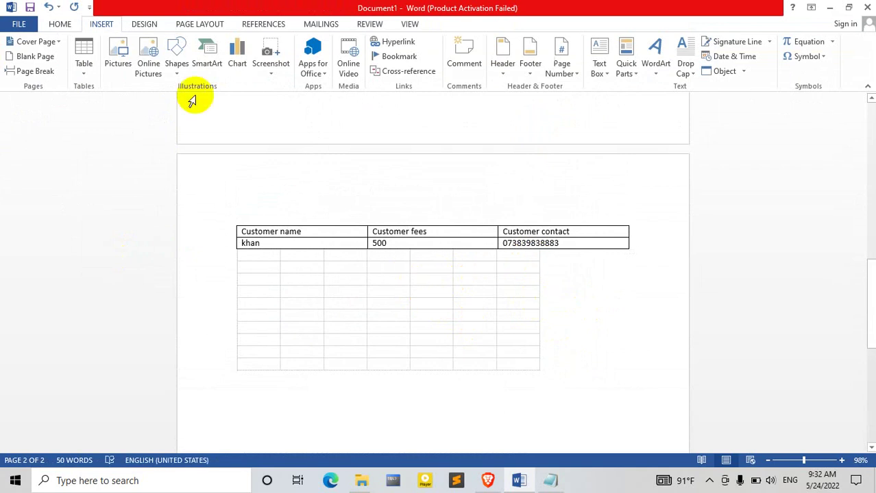
pyautogui.click(84, 65)
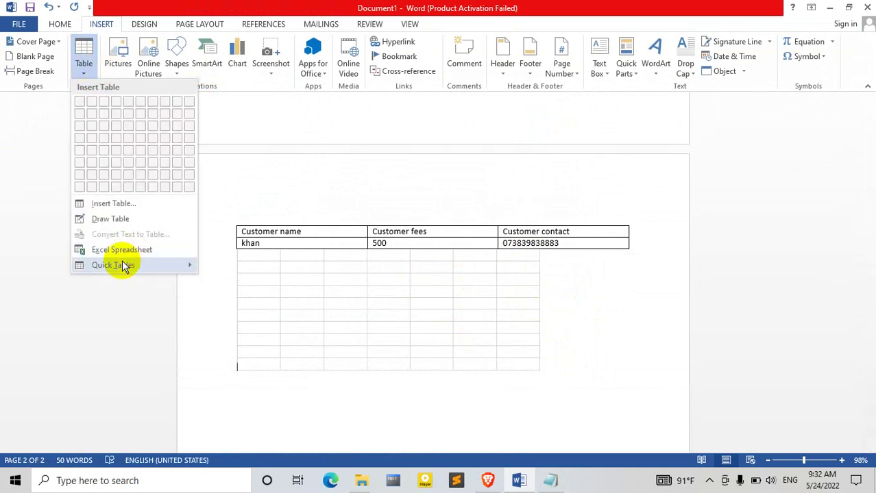
# Step: Insert the Greek alphabet Double Table from Quick Tables and select its header words
pyautogui.moveTo(126, 266)
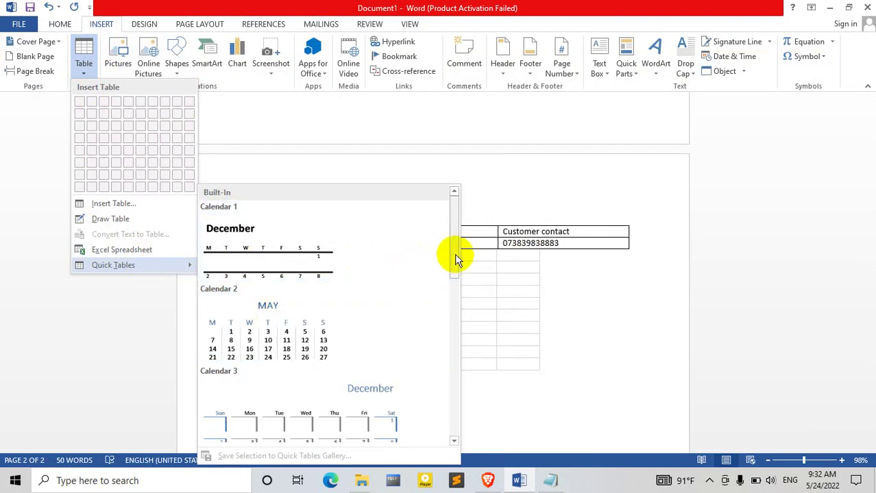
pyautogui.moveTo(456, 260); pyautogui.dragTo(458, 352)
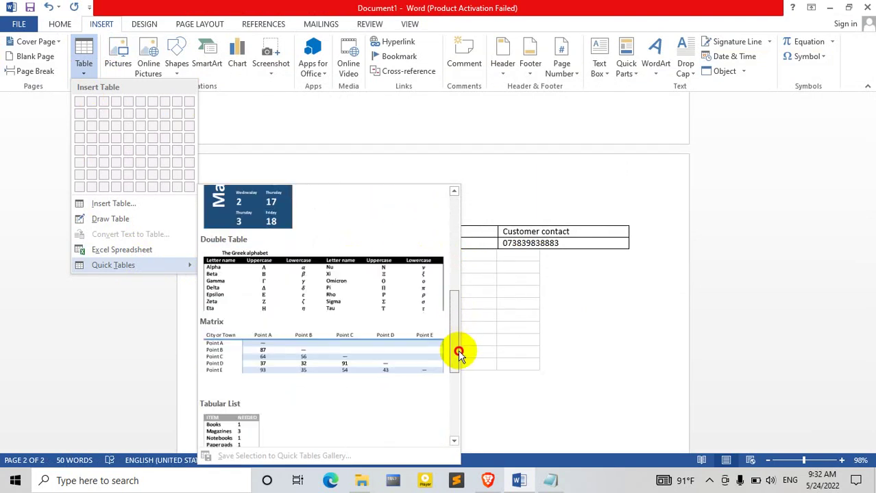
pyautogui.click(303, 289)
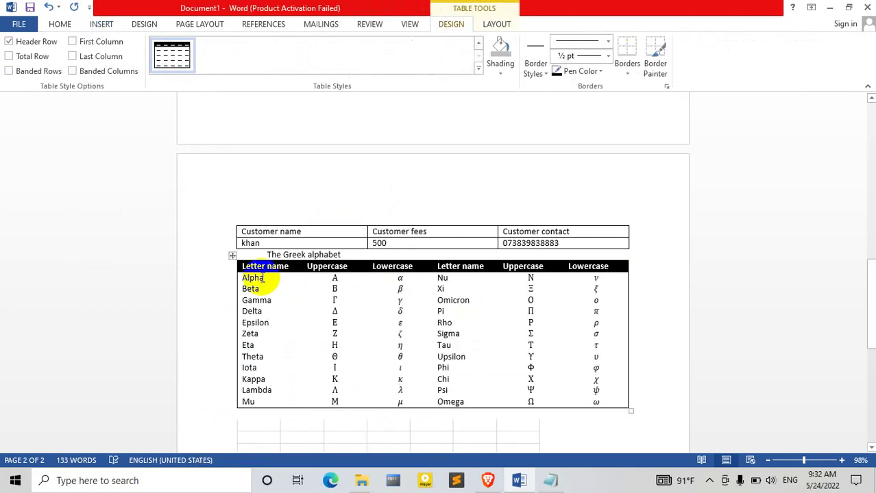
pyautogui.doubleClick(282, 271)
pyautogui.doubleClick(331, 267)
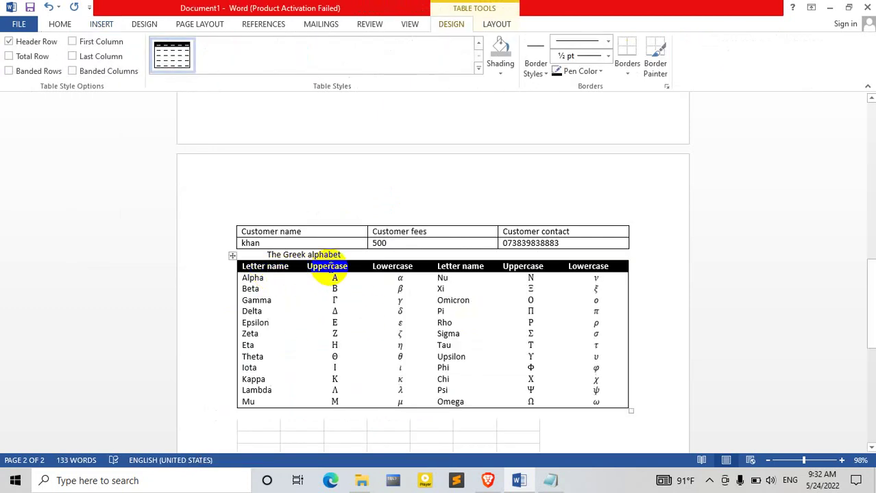
pyautogui.doubleClick(393, 267)
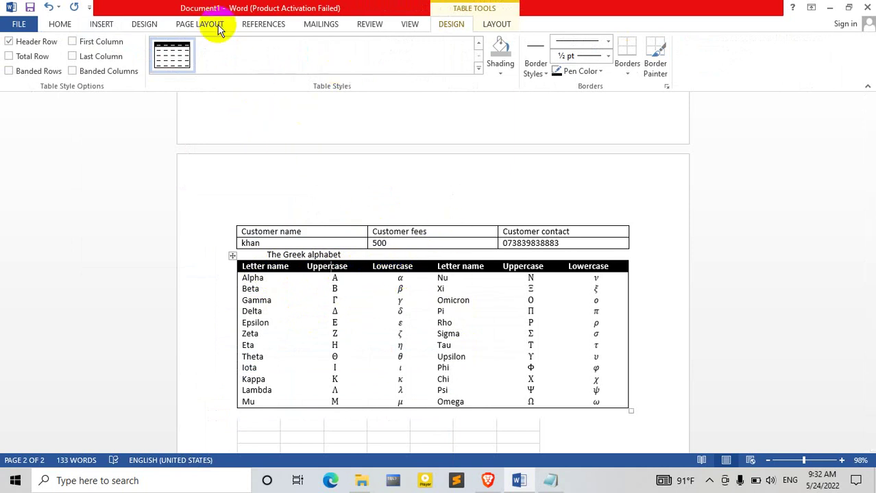
pyautogui.click(105, 26)
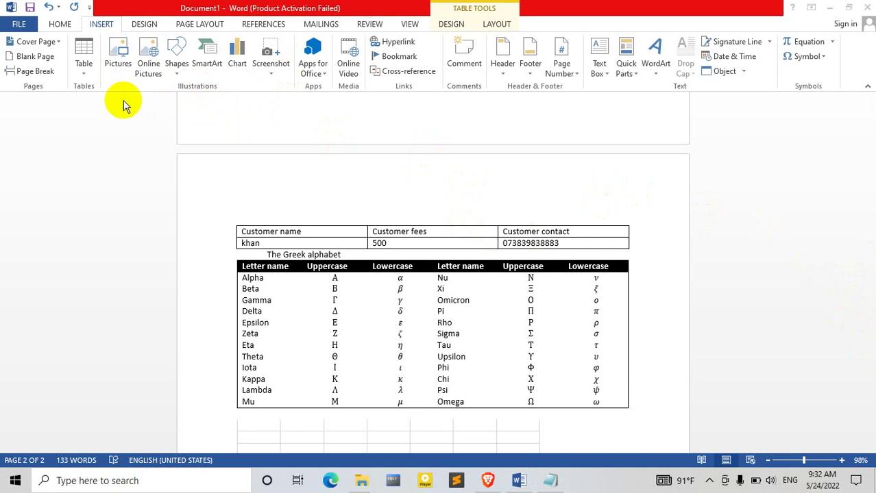
# Step: Select and delete all of the document's contents
pyautogui.doubleClick(403, 272)
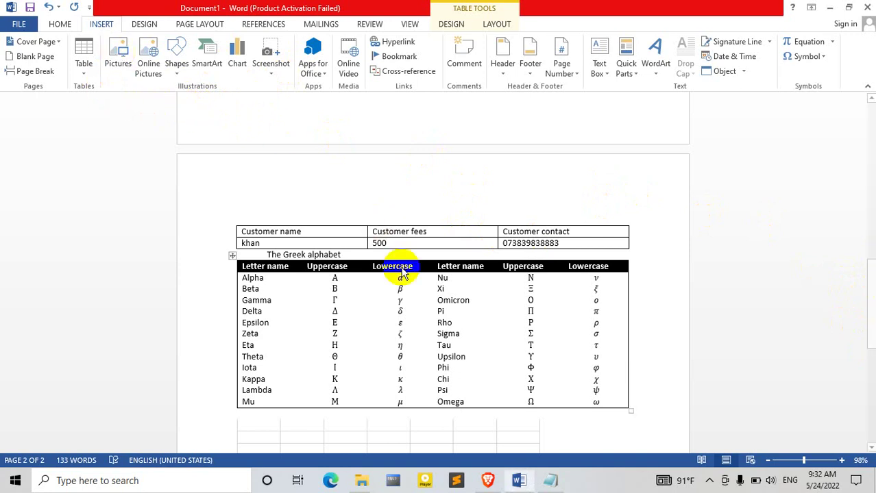
pyautogui.hotkey('ctrl', 'a')
pyautogui.press('Delete')
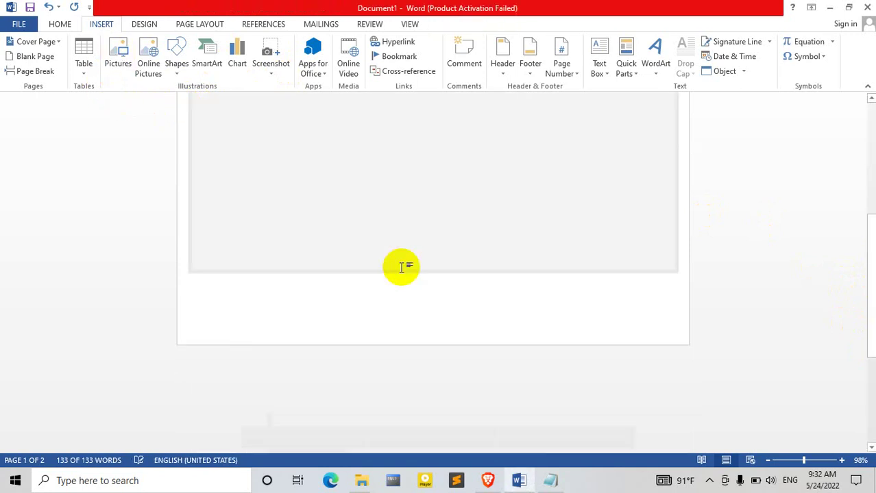
pyautogui.scroll(1, 868, 116)
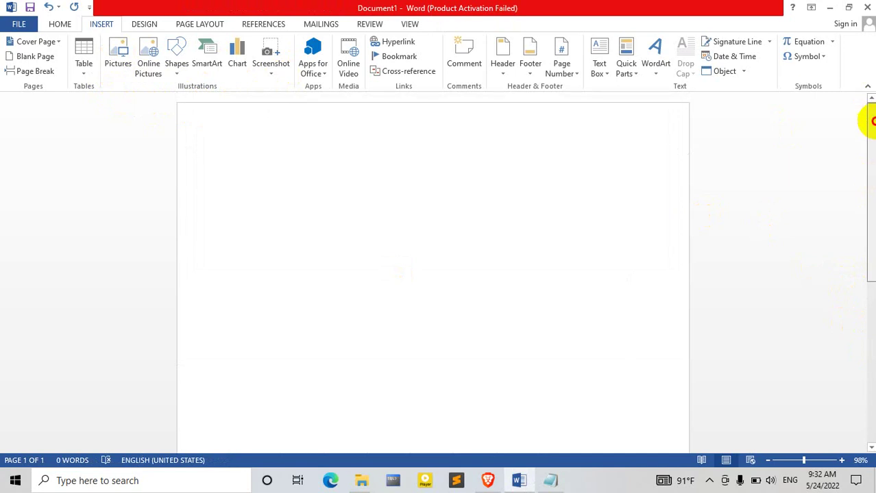
# Step: Insert the picture 3r.PNG from the Downloads folder
pyautogui.click(119, 55)
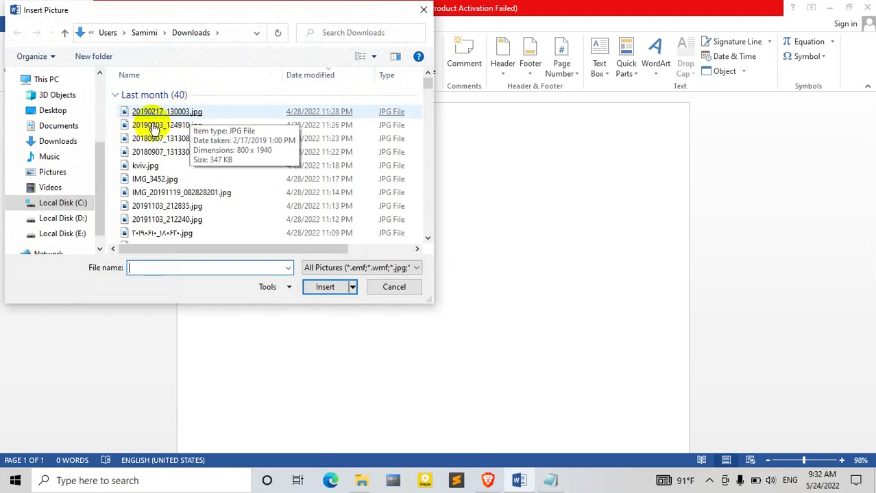
pyautogui.click(71, 148)
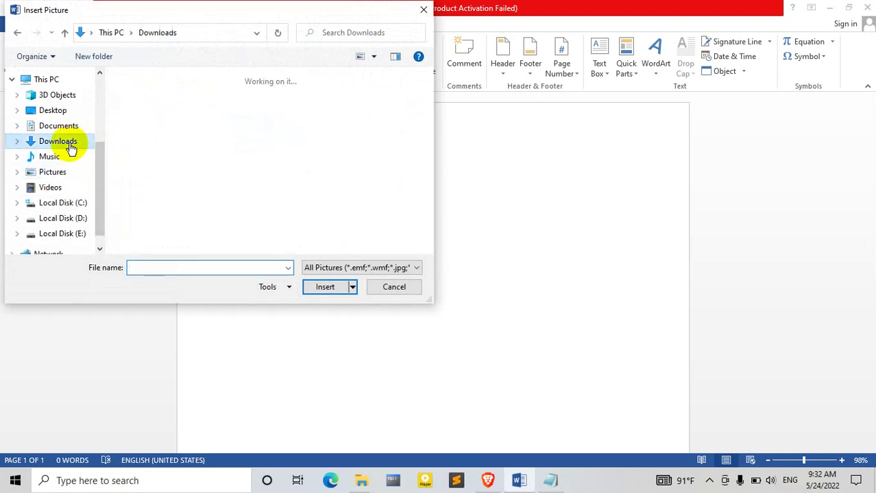
pyautogui.moveTo(426, 83); pyautogui.dragTo(429, 109)
pyautogui.click(227, 182)
pyautogui.doubleClick(227, 182)
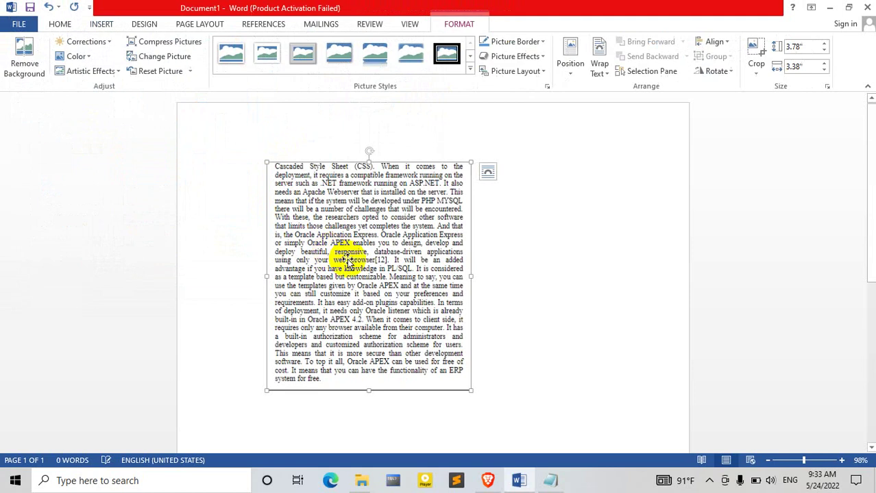
# Step: Widen the picture to 5.27 inches and apply the Metal Frame picture style
pyautogui.moveTo(471, 276); pyautogui.dragTo(585, 276)
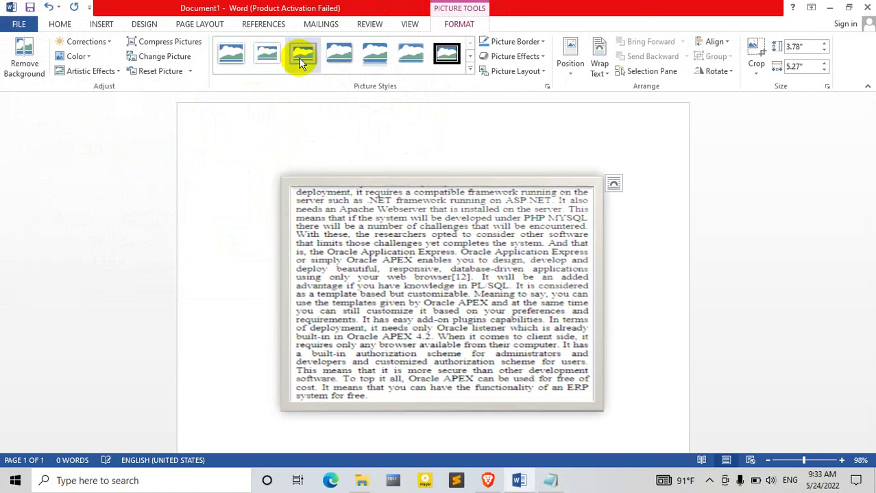
pyautogui.click(302, 57)
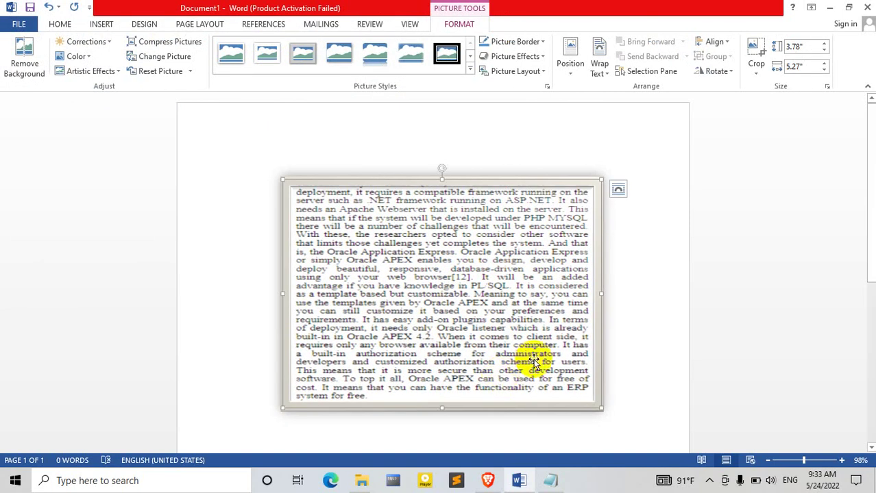
pyautogui.click(469, 70)
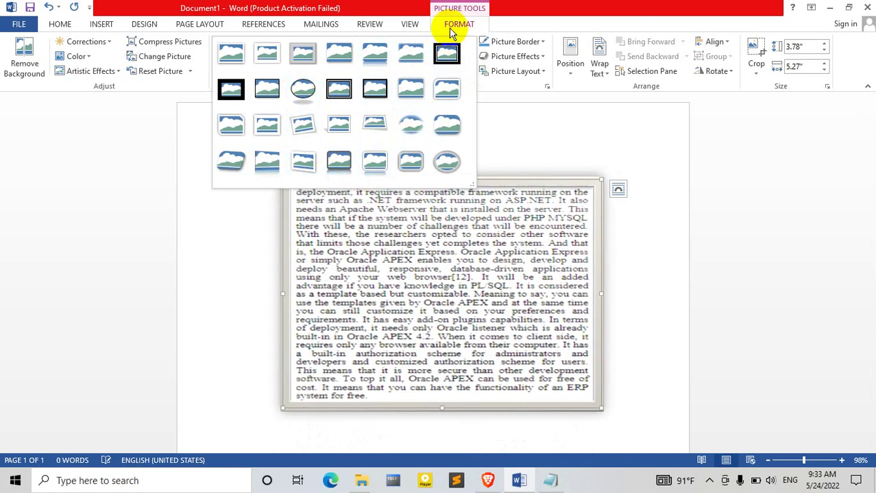
pyautogui.click(449, 28)
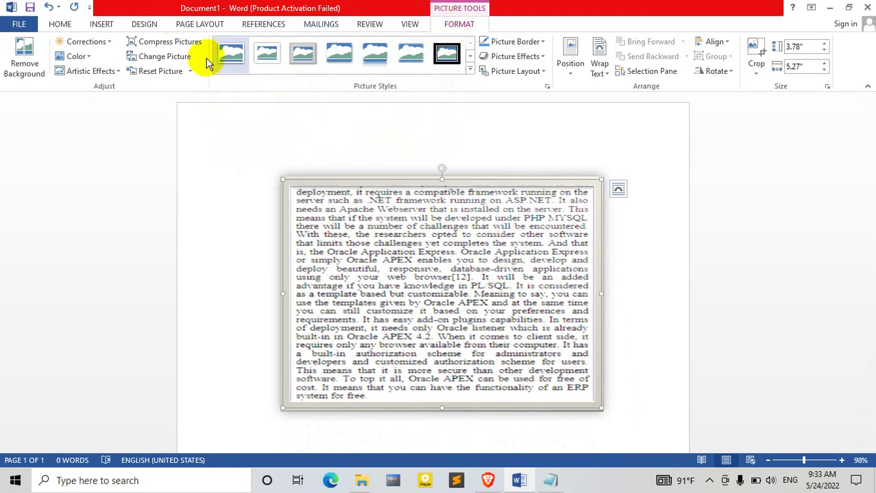
# Step: Browse the Compress Pictures, Reset Picture, Color and Corrections options without applying changes
pyautogui.click(177, 44)
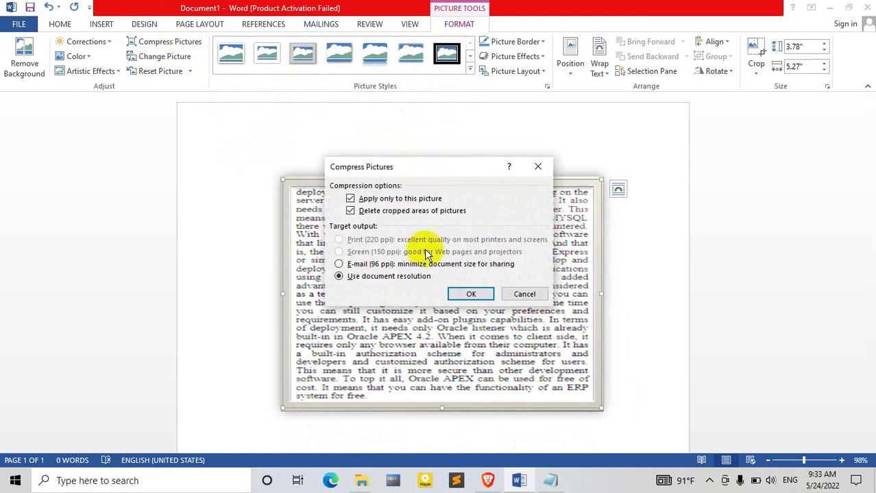
pyautogui.click(538, 167)
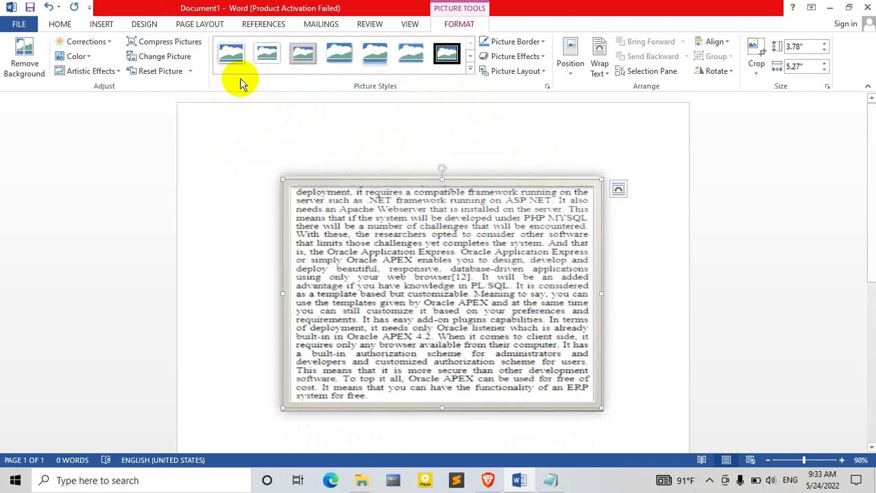
pyautogui.click(190, 73)
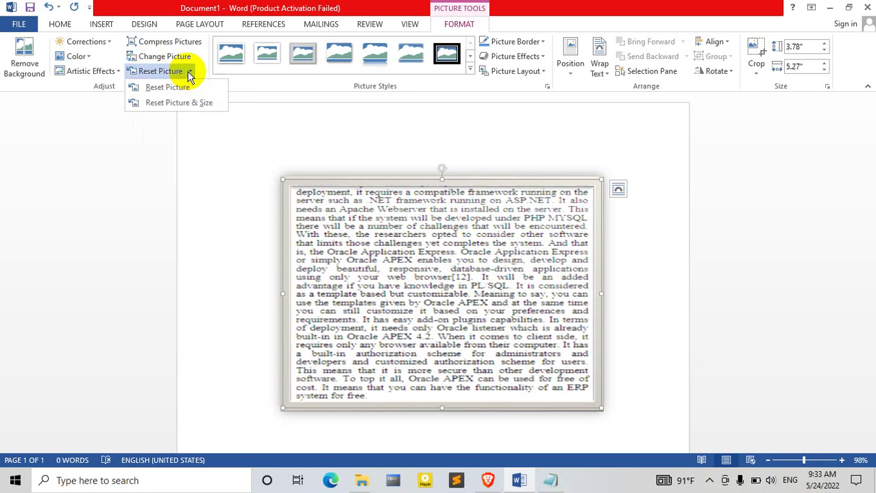
pyautogui.click(89, 57)
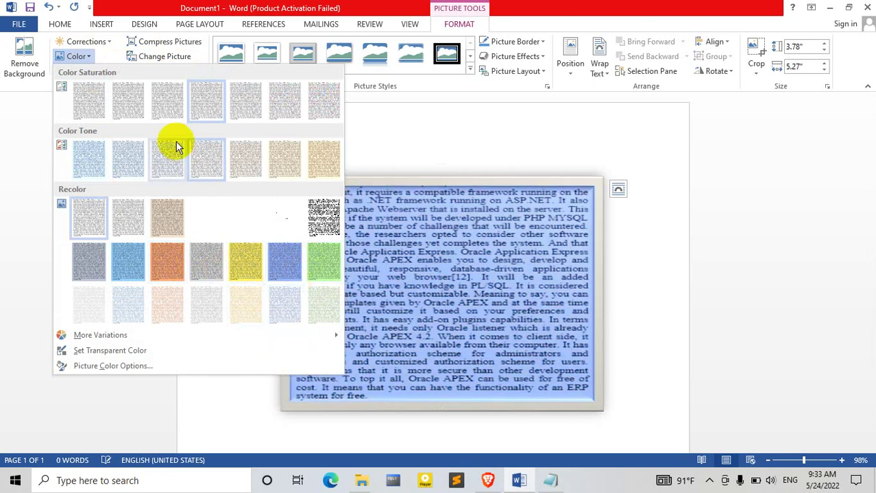
pyautogui.click(106, 42)
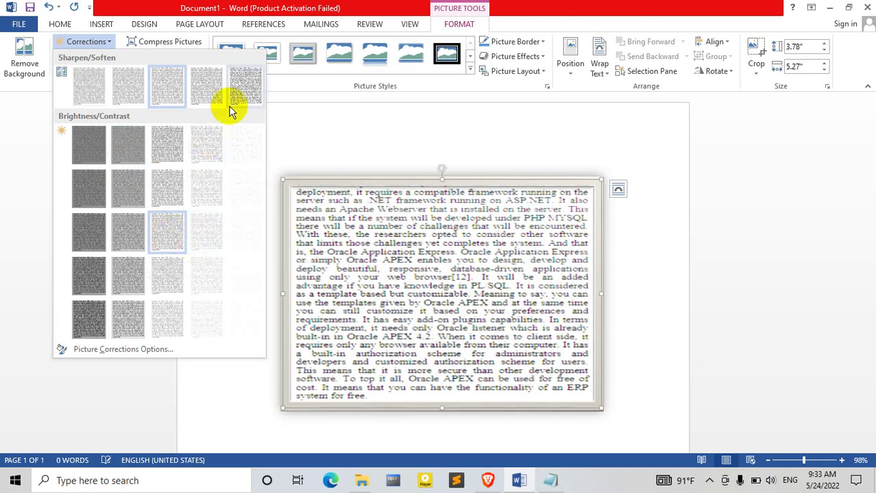
pyautogui.click(332, 106)
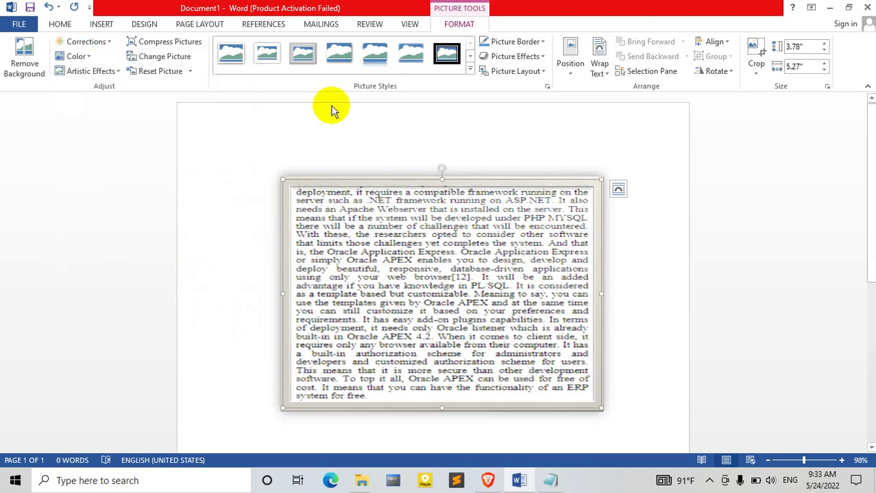
pyautogui.click(101, 24)
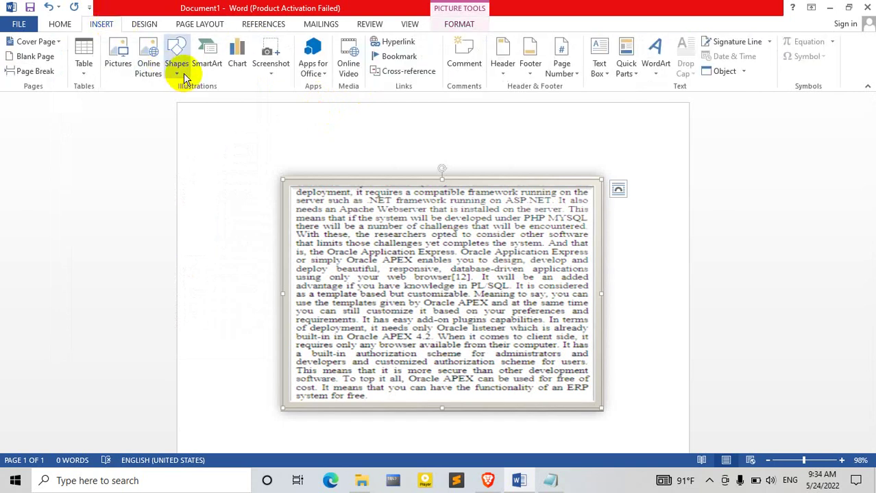
# Step: Delete the picture and draw a blue 1.46 by 2.38 inch rectangle at the top-left
pyautogui.press('Delete')
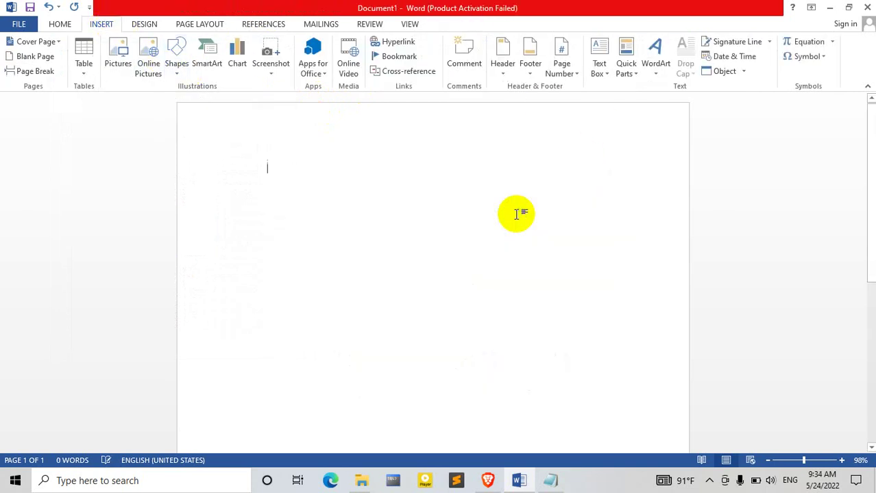
pyautogui.click(173, 76)
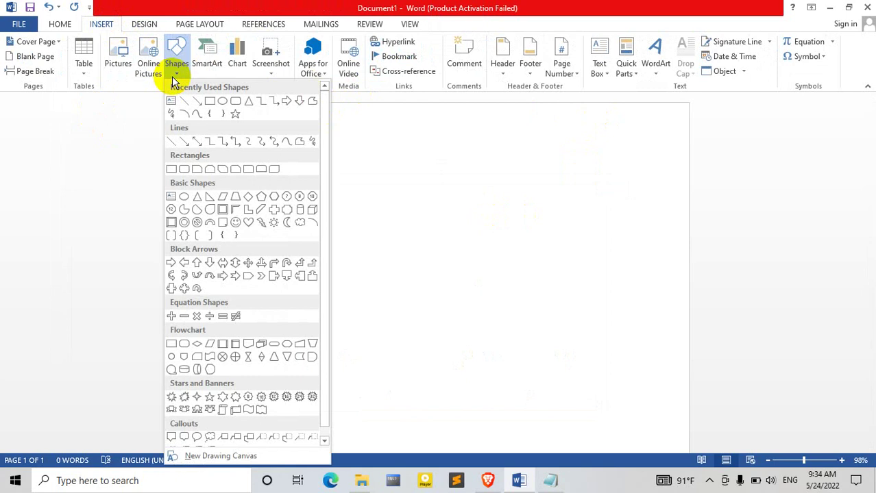
pyautogui.click(213, 103)
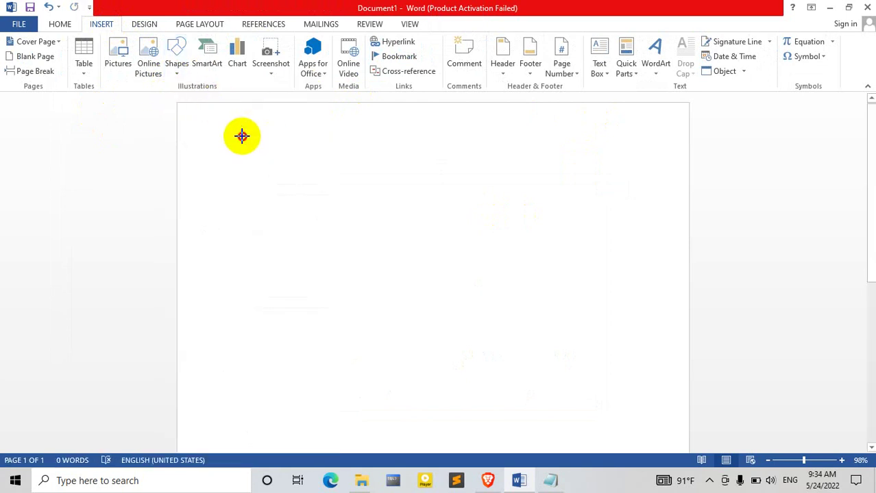
pyautogui.moveTo(242, 135); pyautogui.dragTo(385, 224)
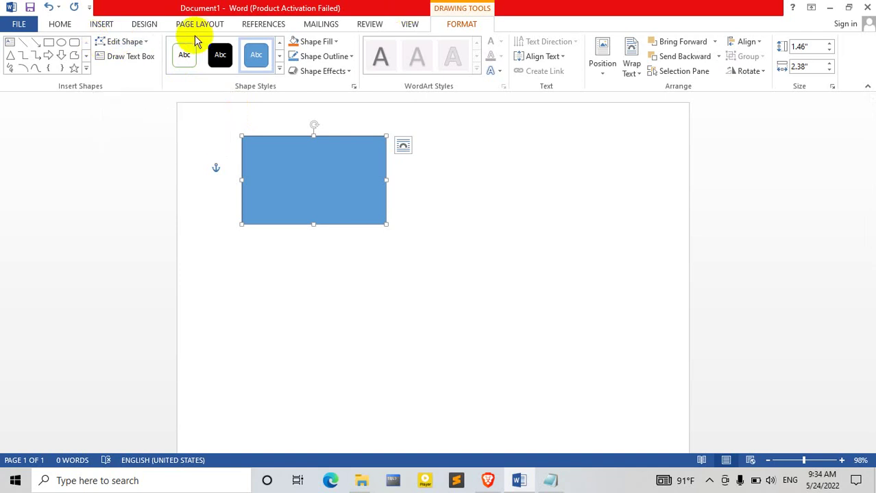
# Step: Browse the shapes list again without adding another shape
pyautogui.click(103, 26)
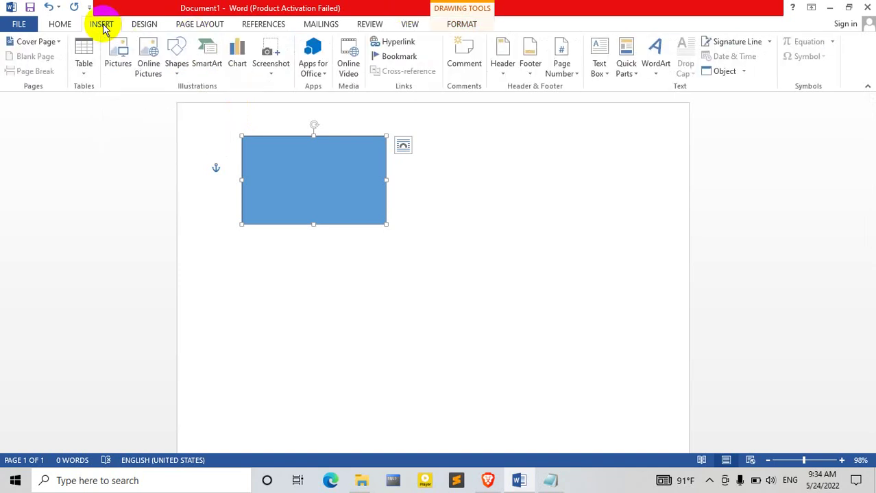
pyautogui.click(177, 65)
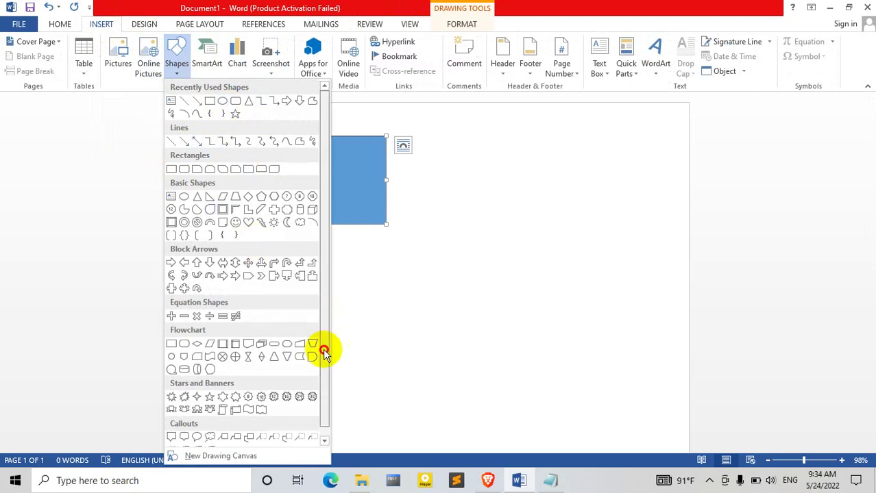
pyautogui.scroll(-1, 325, 348)
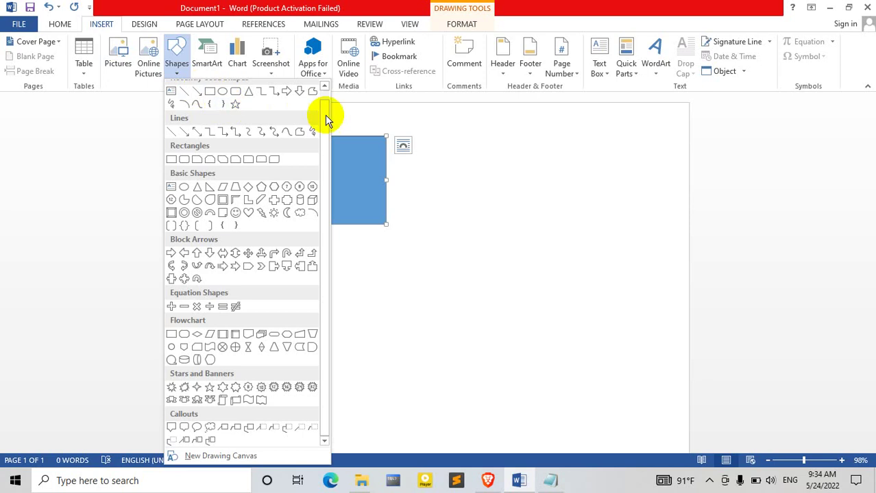
pyautogui.scroll(1, 327, 132)
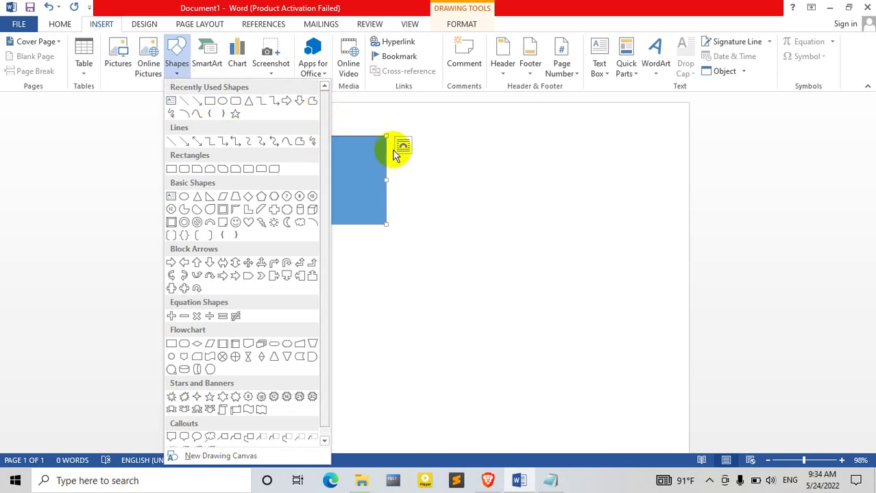
pyautogui.click(448, 216)
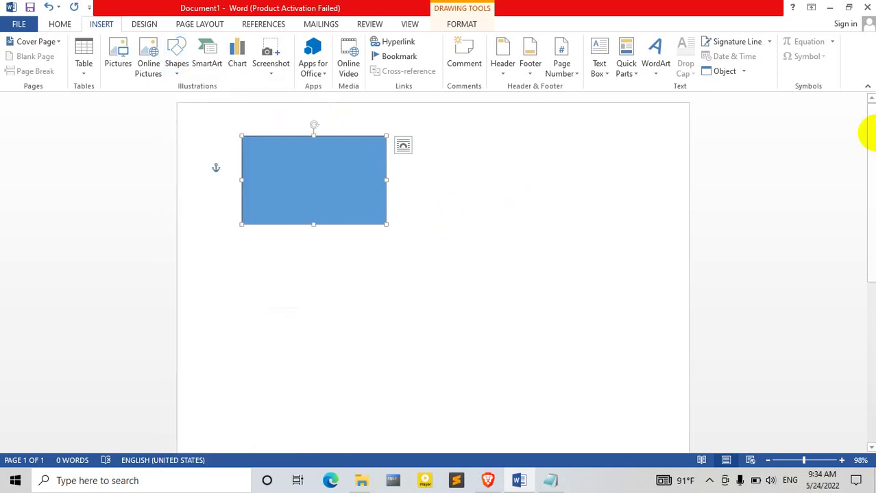
pyautogui.moveTo(864, 133); pyautogui.dragTo(868, 241)
# Step: Draw a text box near the bottom of the page, below the rectangle
pyautogui.click(875, 243)
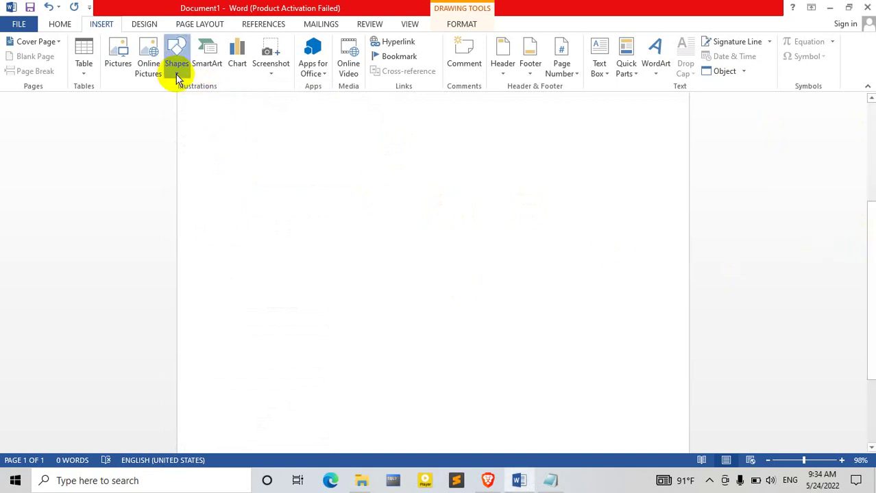
pyautogui.click(176, 71)
pyautogui.click(170, 101)
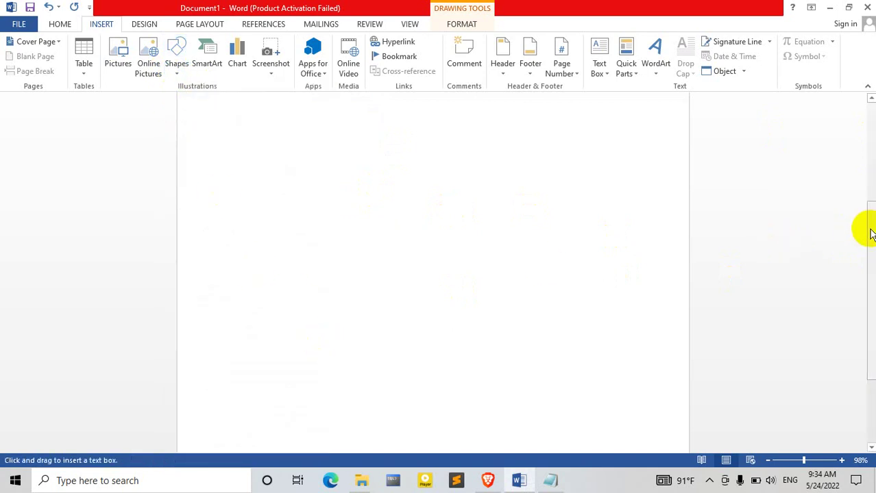
pyautogui.moveTo(870, 231); pyautogui.dragTo(873, 366)
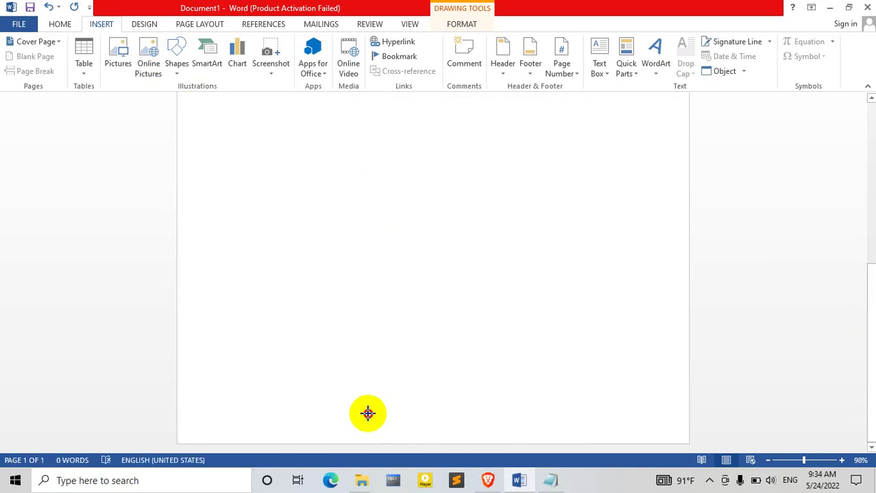
pyautogui.moveTo(367, 413); pyautogui.dragTo(538, 440)
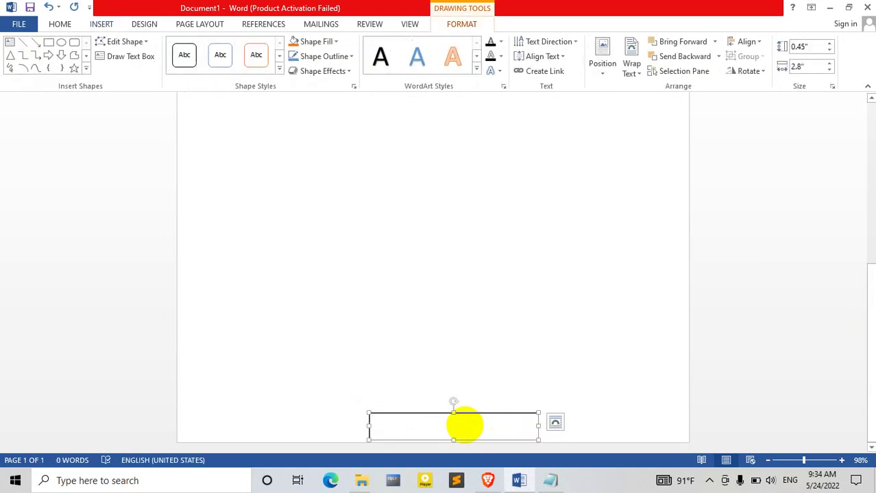
pyautogui.write('0')
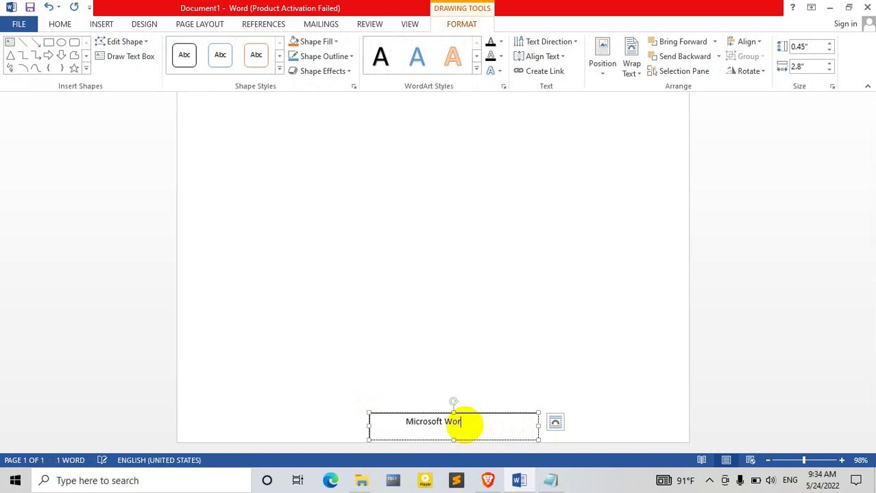
# Step: Return to the Microsoft Word text box at the page bottom to edit it
pyautogui.scroll(5, 528, 326)
pyautogui.click(528, 326)
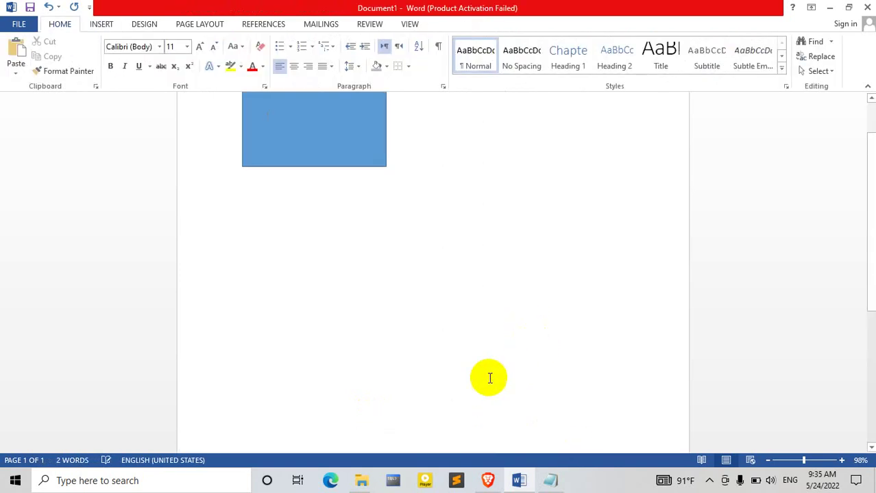
pyautogui.moveTo(867, 238); pyautogui.dragTo(857, 416)
pyautogui.click(491, 432)
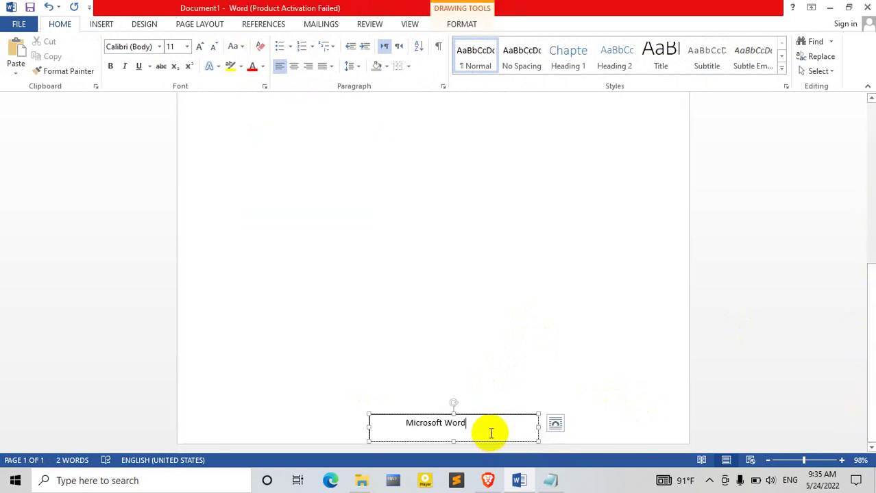
# Step: Set the Microsoft Word text box's outline to No Outline from the mini toolbar
pyautogui.click(504, 414)
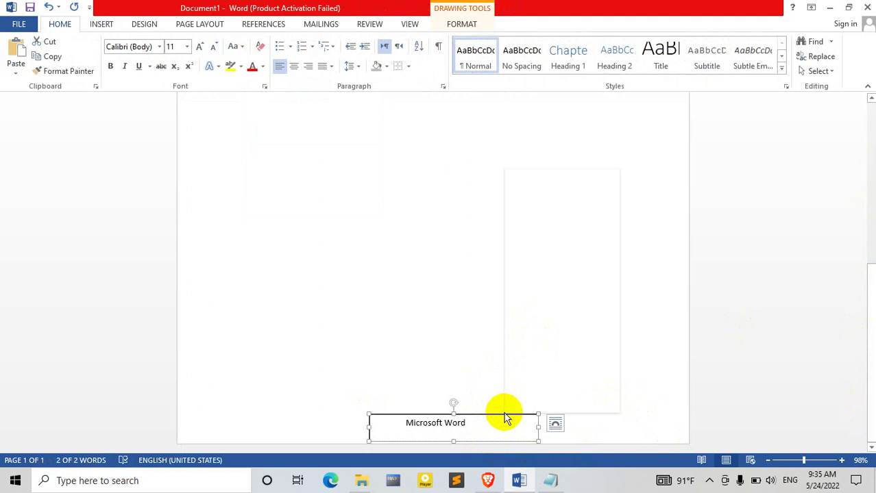
pyautogui.rightClick(504, 415)
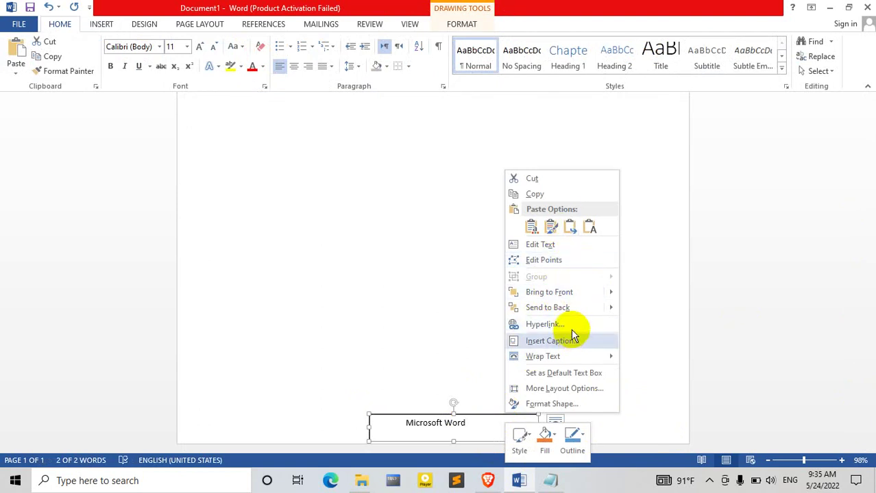
pyautogui.click(580, 437)
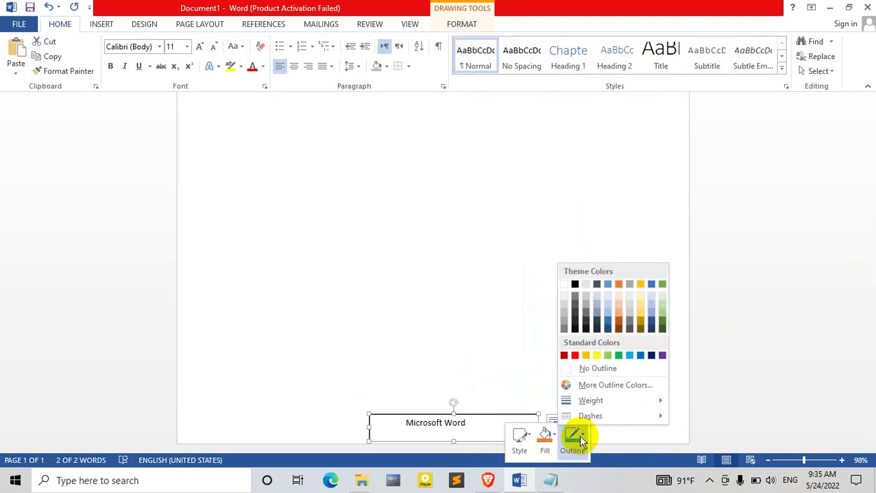
pyautogui.click(598, 368)
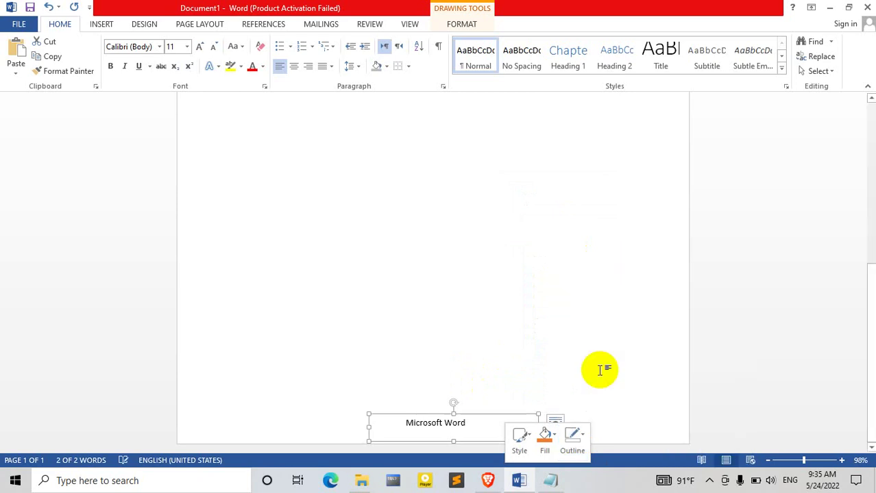
pyautogui.click(607, 336)
pyautogui.scroll(5, 607, 336)
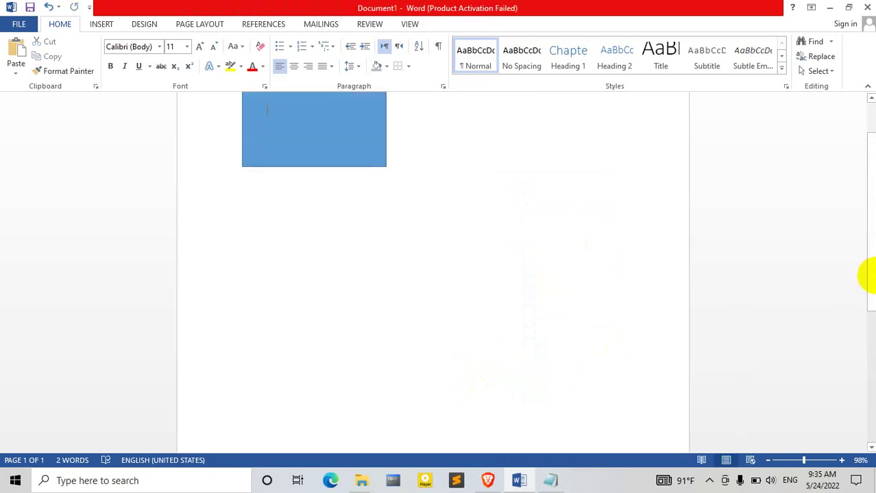
pyautogui.scroll(-2, 867, 274)
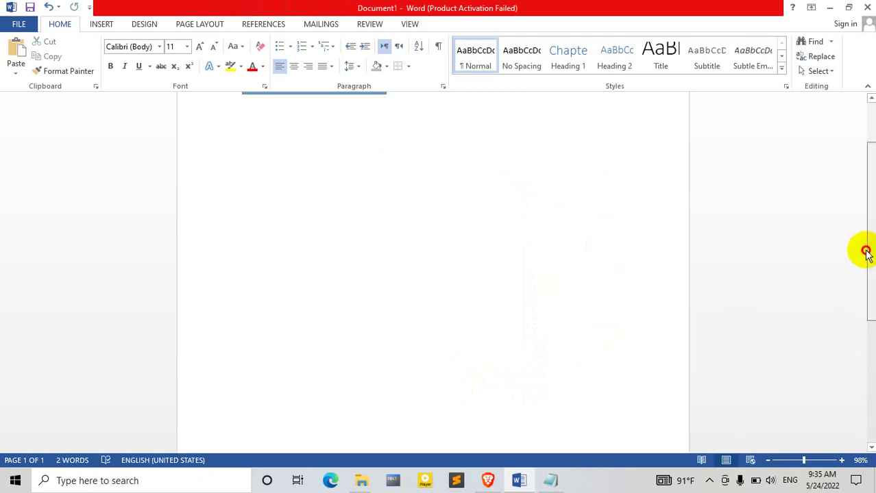
pyautogui.scroll(4, 867, 253)
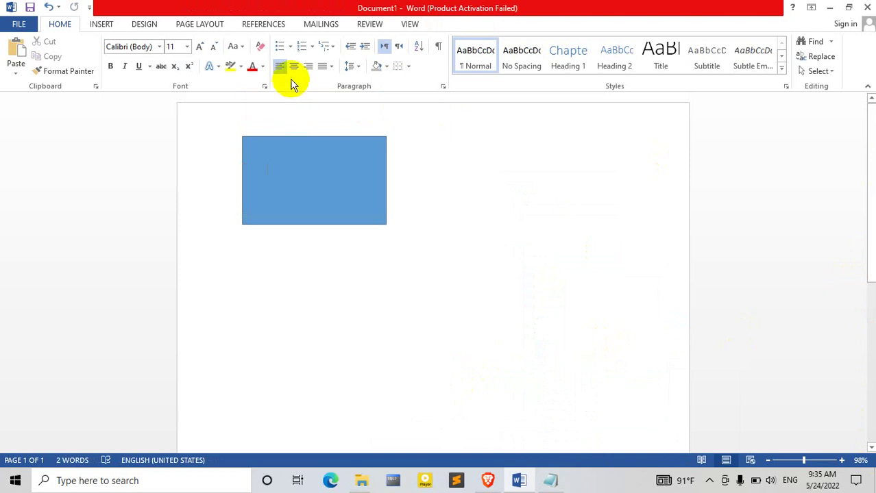
# Step: Open the SmartArt graphic chooser from the Insert features
pyautogui.click(101, 25)
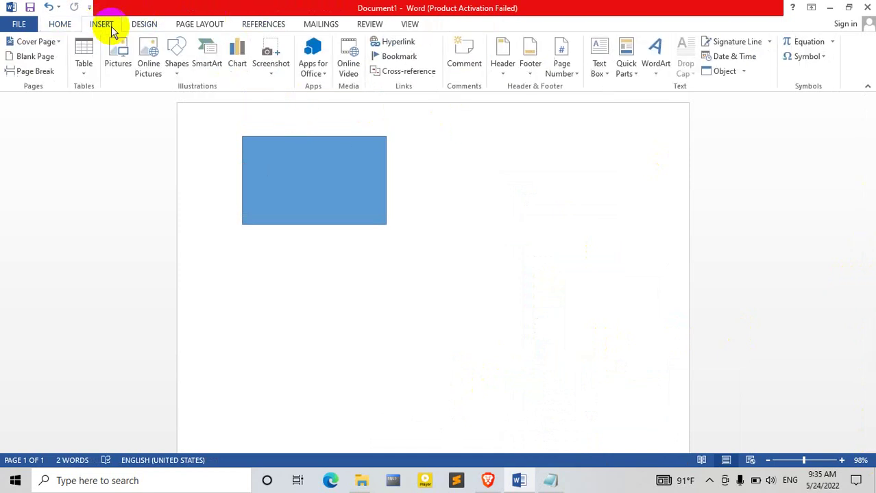
pyautogui.click(178, 70)
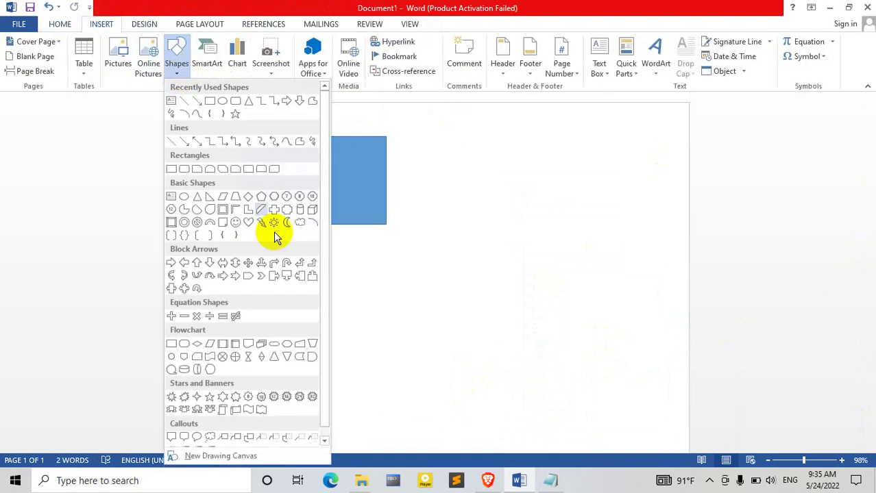
pyautogui.click(175, 68)
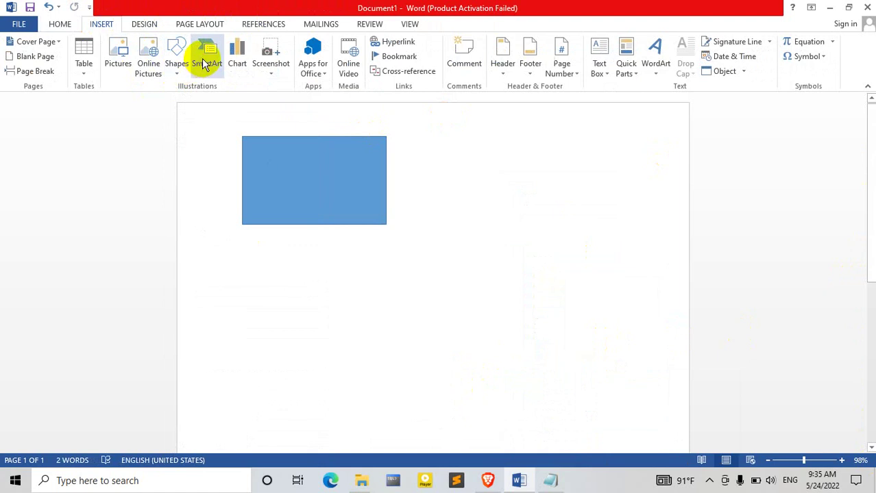
pyautogui.click(205, 65)
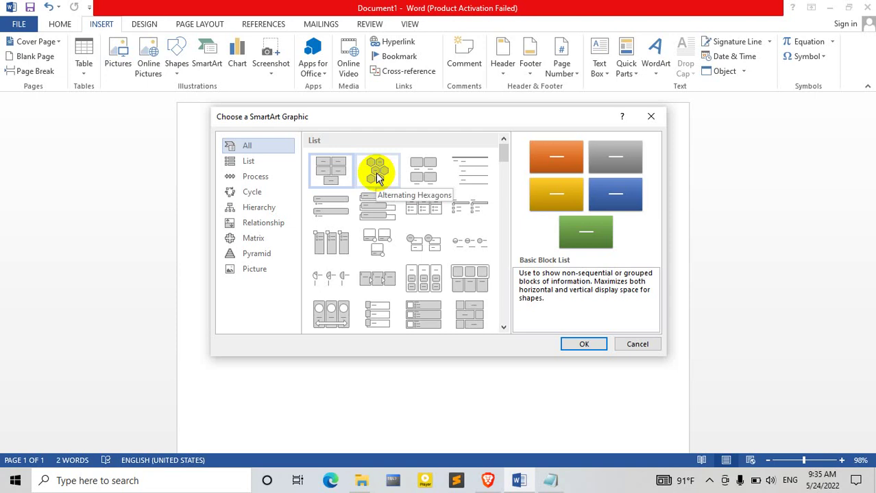
# Step: Browse the SmartArt categories from List to Picture, then choose Cycle > Basic Cycle
pyautogui.click(269, 163)
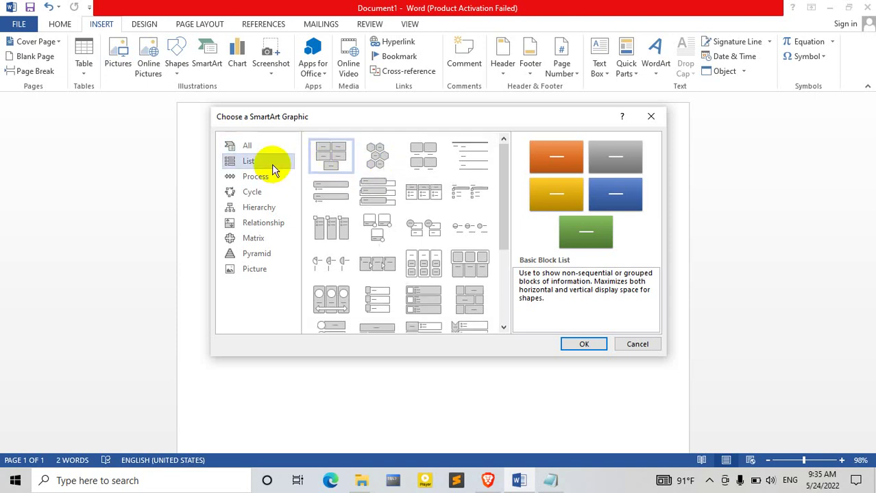
pyautogui.click(273, 179)
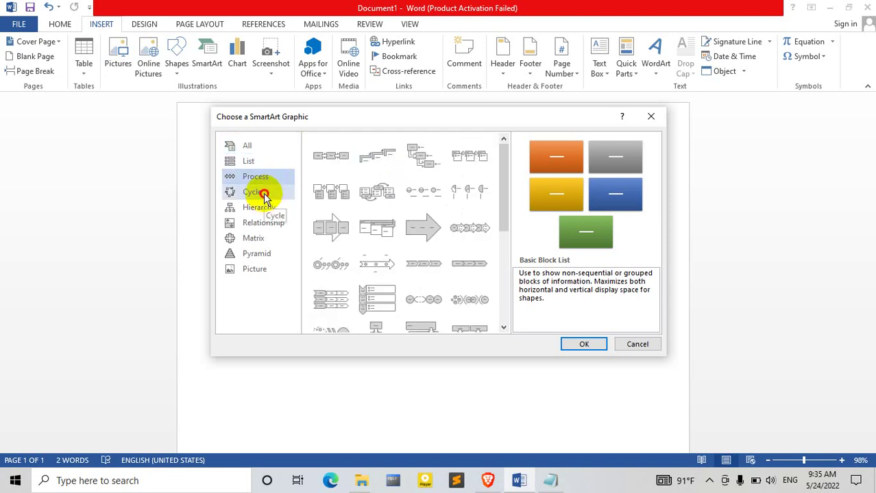
pyautogui.click(264, 195)
pyautogui.click(264, 212)
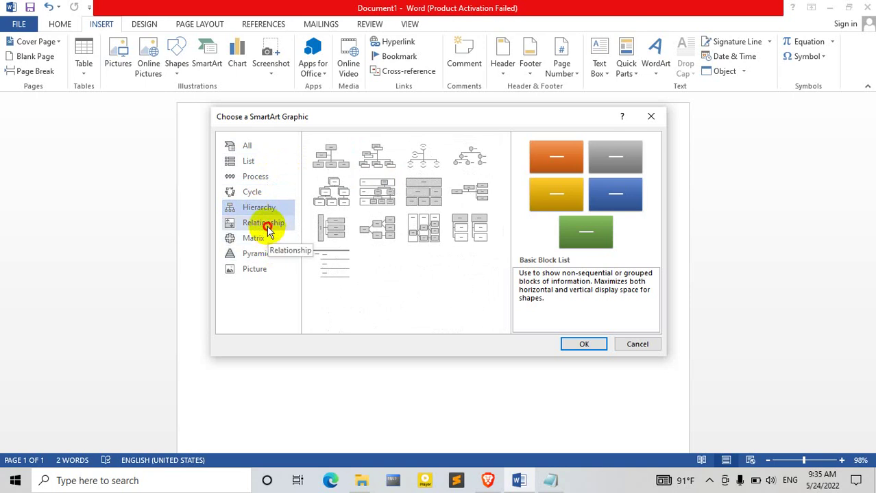
pyautogui.click(267, 228)
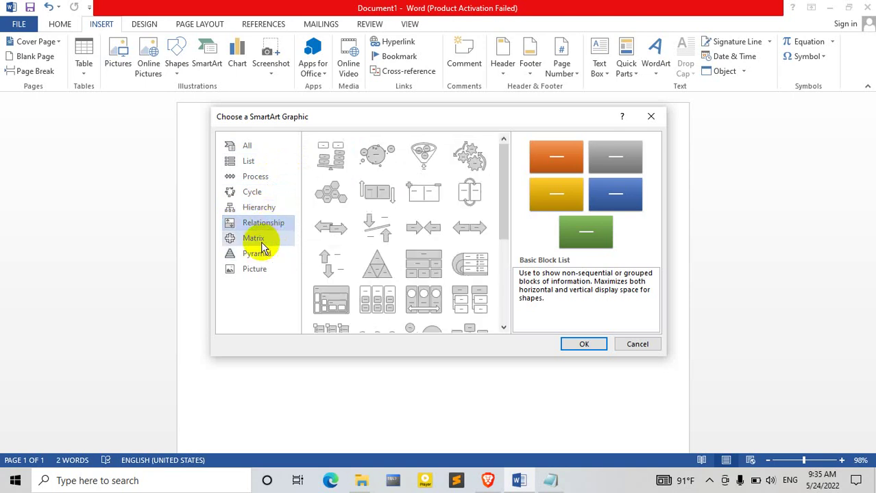
pyautogui.click(260, 241)
pyautogui.click(259, 255)
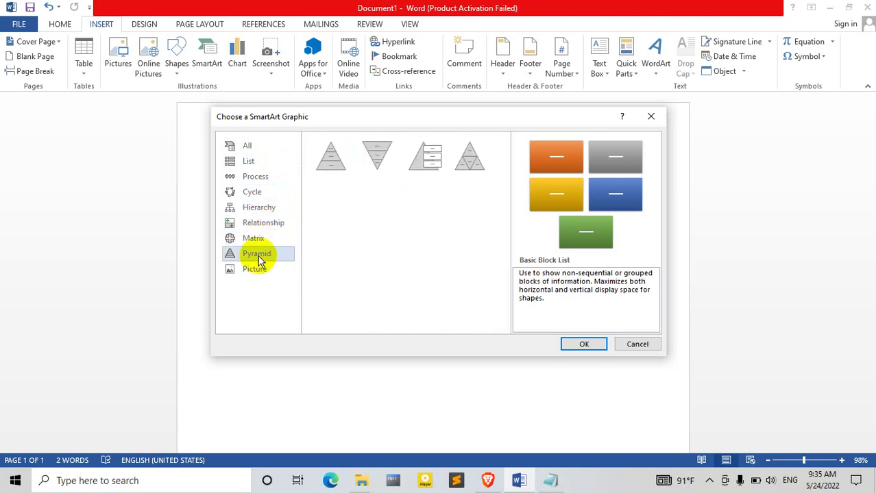
pyautogui.click(255, 269)
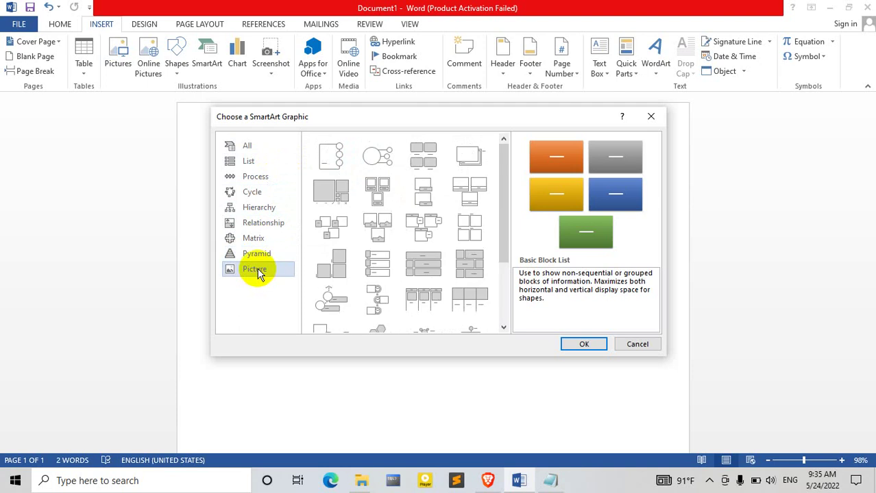
pyautogui.click(249, 162)
pyautogui.click(252, 194)
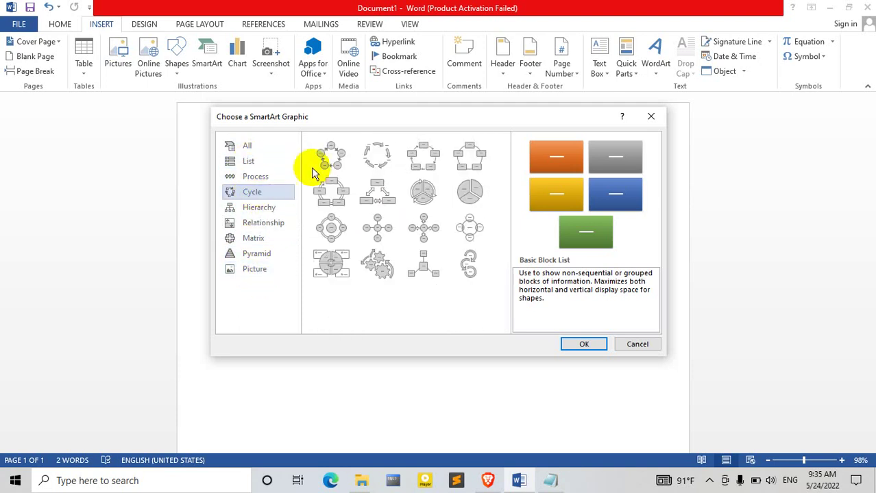
pyautogui.click(329, 155)
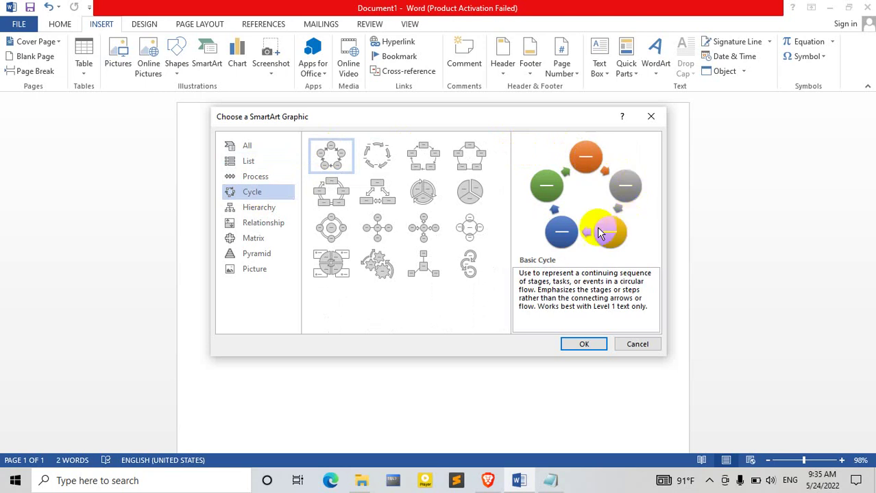
# Step: Insert the five-circle Basic Cycle SmartArt, then select its right, bottom and left circles in turn
pyautogui.click(582, 344)
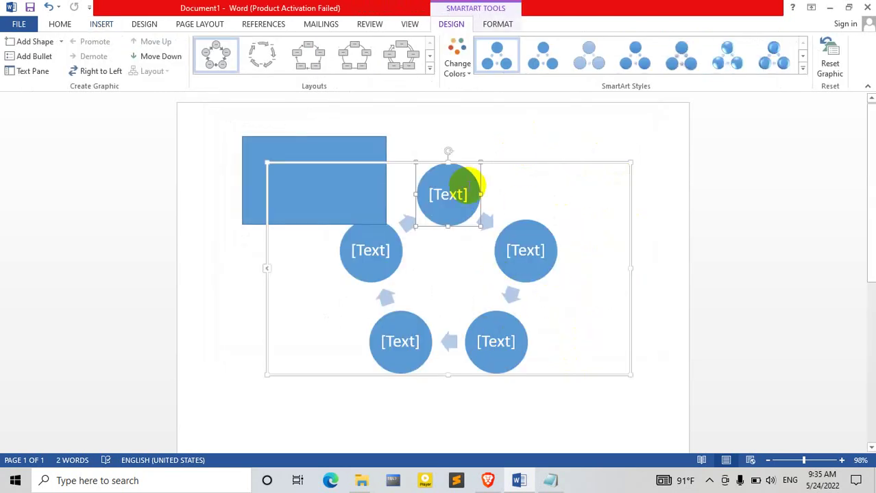
pyautogui.click(540, 251)
pyautogui.click(495, 343)
pyautogui.click(404, 348)
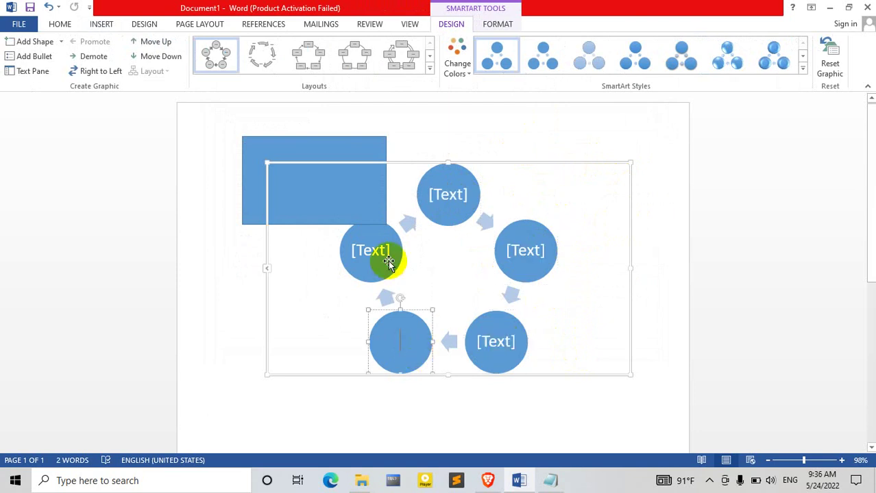
pyautogui.click(388, 262)
# Step: Put the cursor in each circle's [Text] placeholder, from the top circle round to the left
pyautogui.click(451, 194)
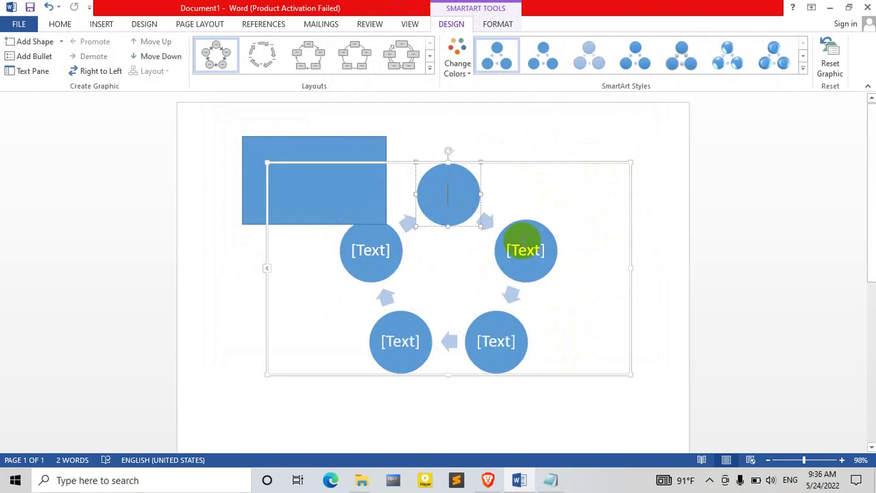
pyautogui.click(525, 241)
pyautogui.click(495, 344)
pyautogui.click(403, 314)
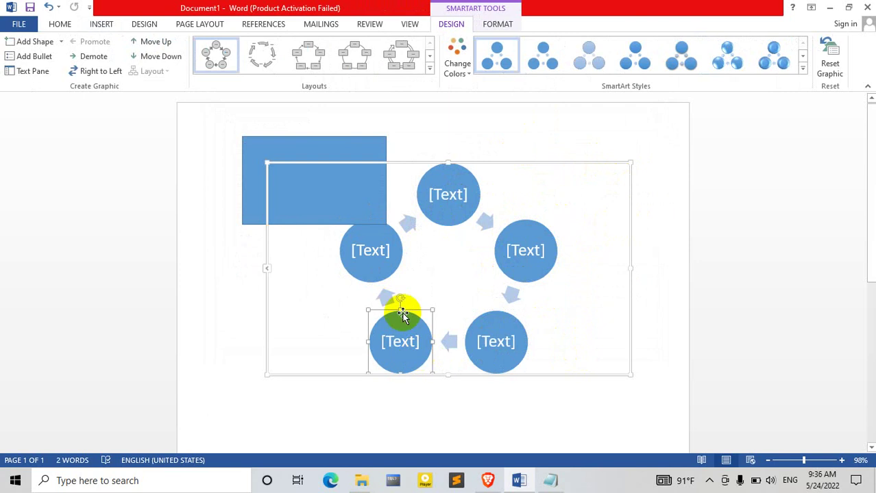
pyautogui.click(388, 259)
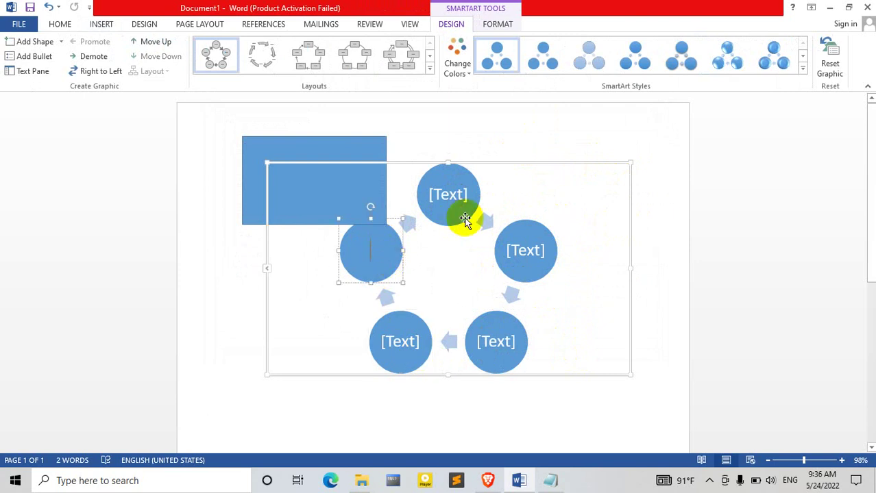
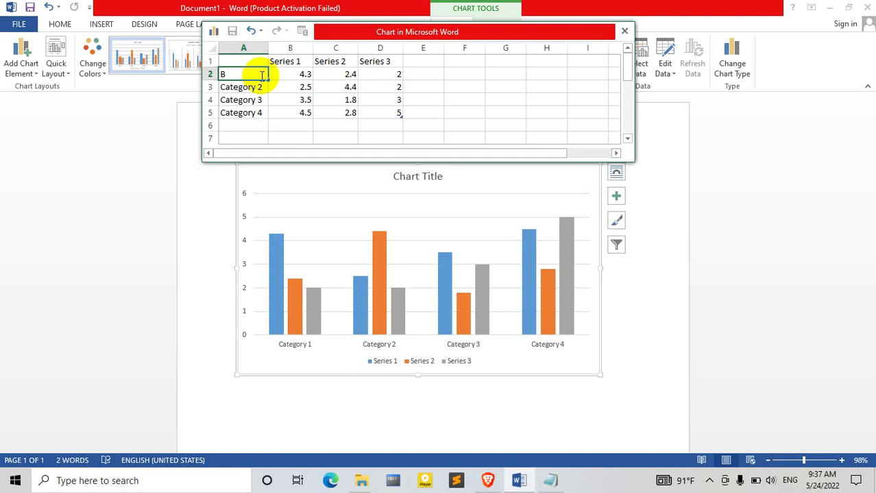
# Step: Name the first category Book and the first series First month, with Book's value 15
pyautogui.write('ook')
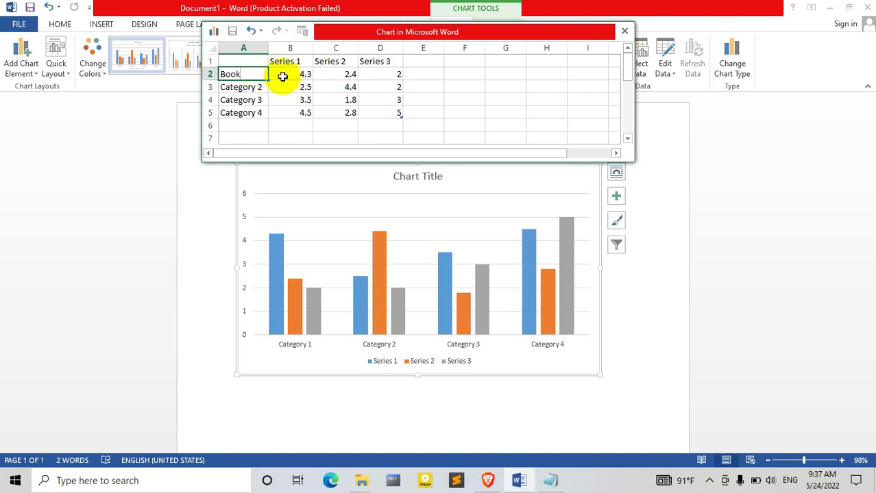
pyautogui.click(290, 74)
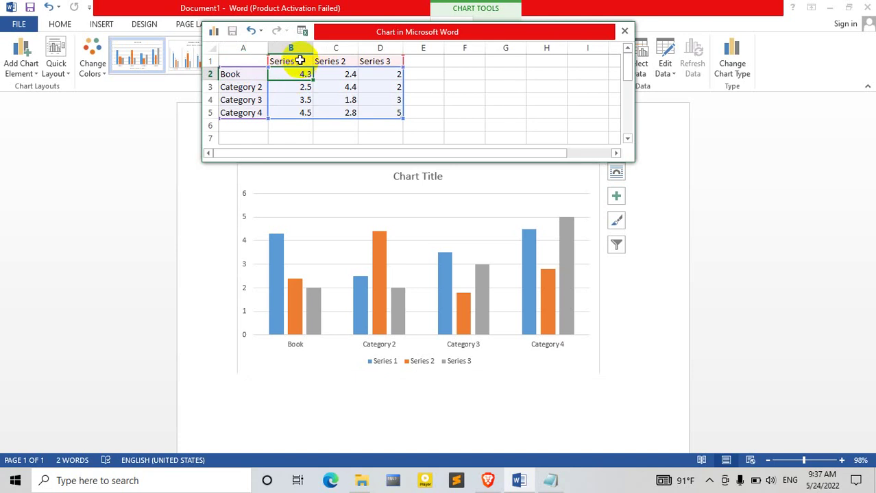
pyautogui.click(304, 62)
pyautogui.press('BackSpace')
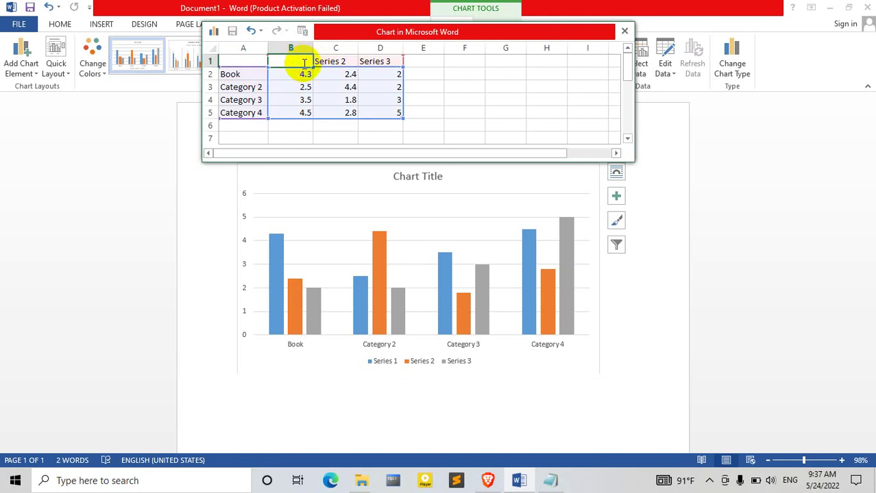
pyautogui.write('First m')
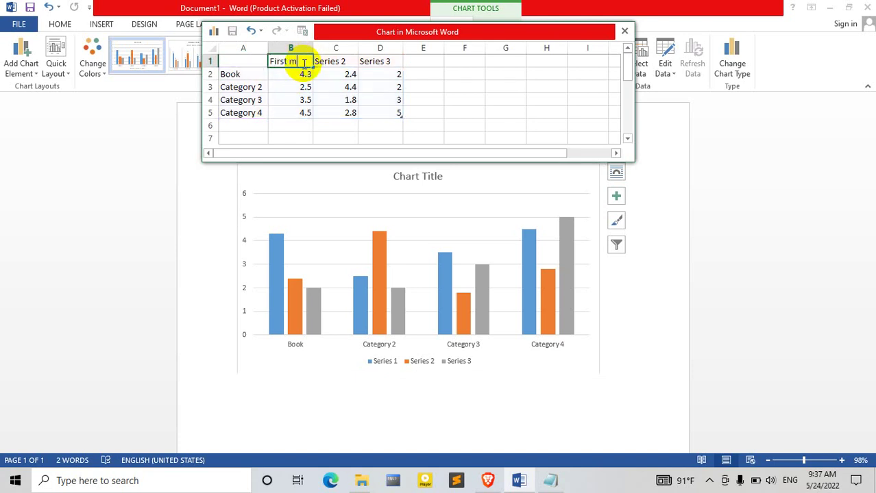
pyautogui.write('onth')
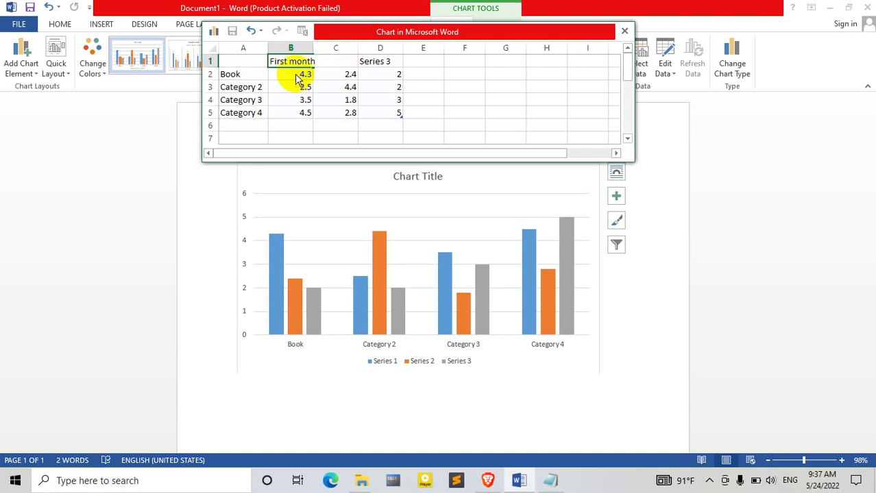
pyautogui.click(296, 79)
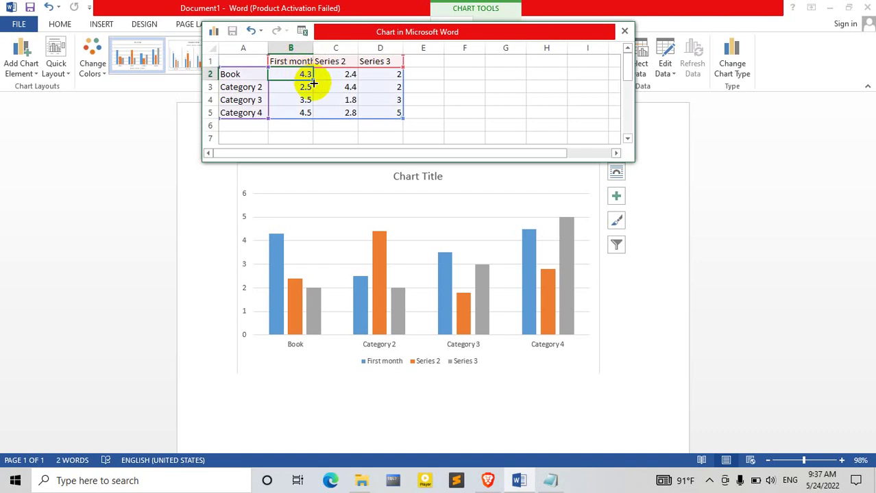
pyautogui.press('BackSpace')
pyautogui.write('15')
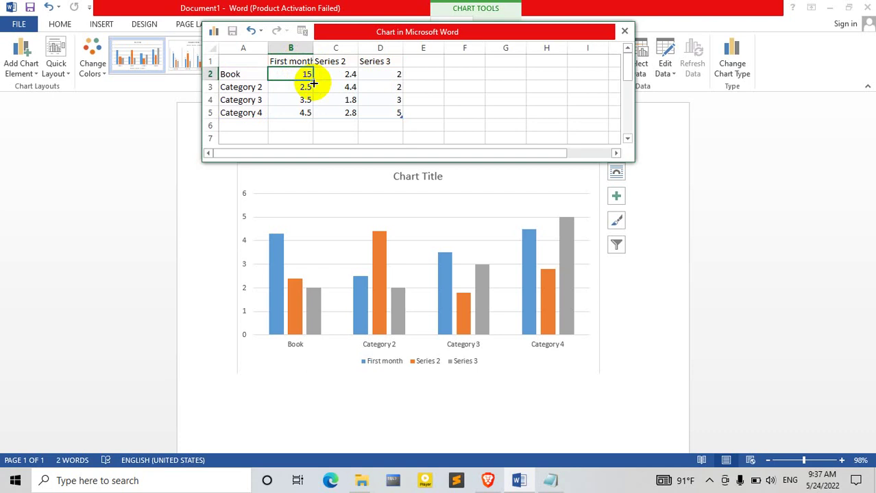
pyautogui.click(296, 89)
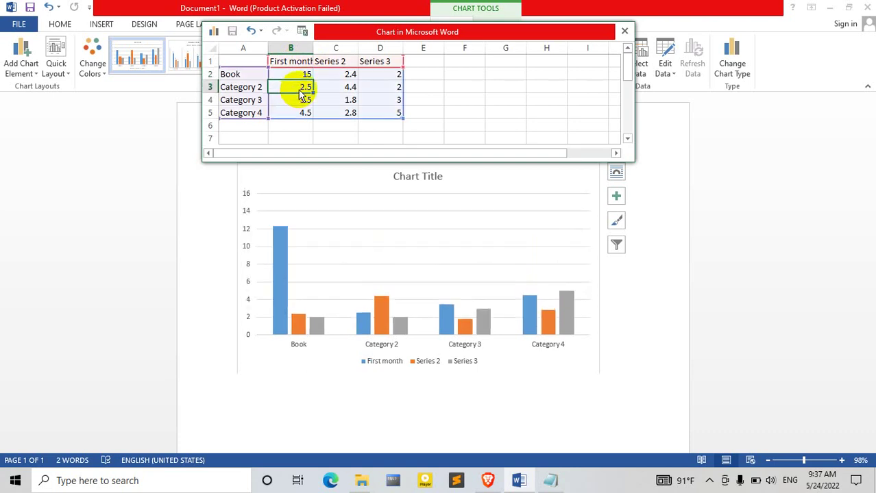
# Step: Rename Category 2 to Note book with a First month value of 30
pyautogui.click(255, 87)
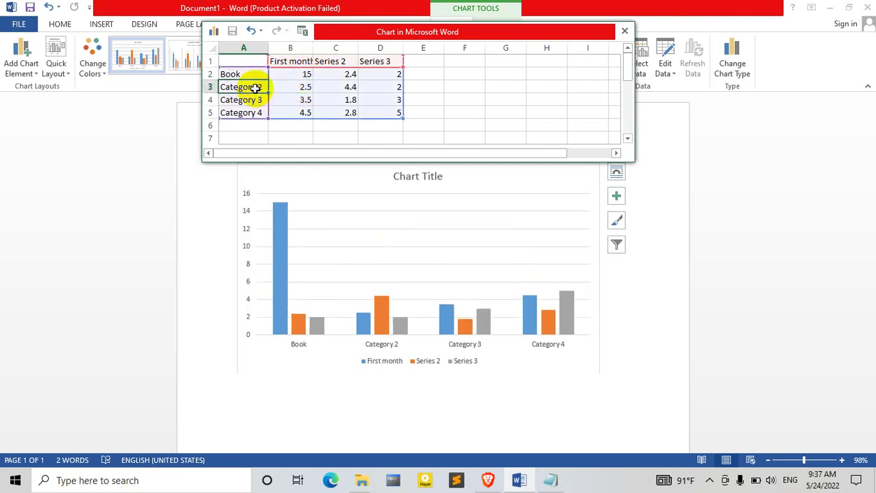
pyautogui.press('BackSpace')
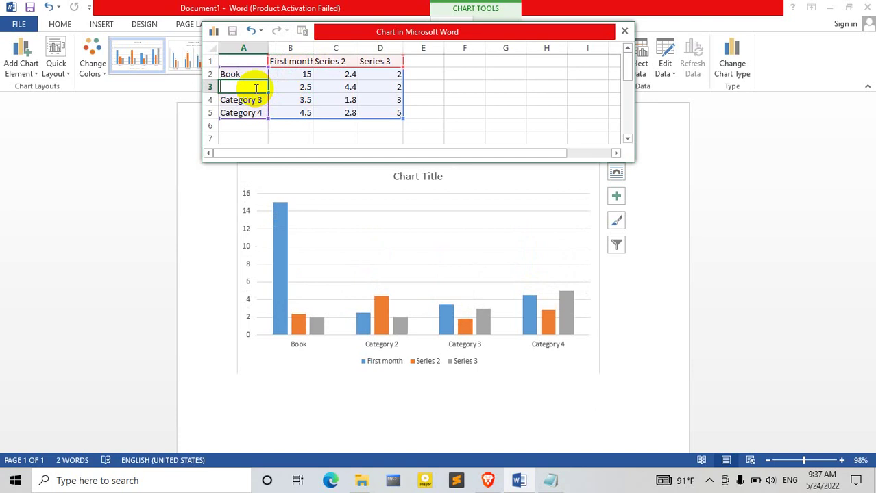
pyautogui.write('Note book')
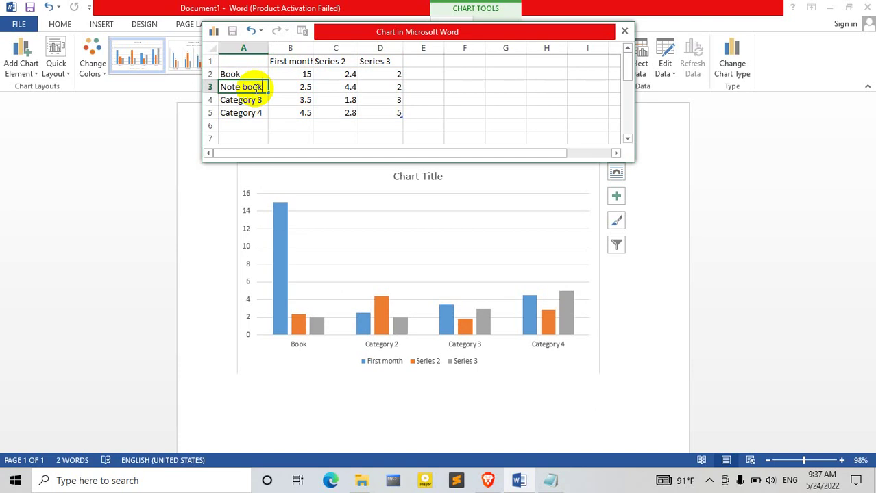
pyautogui.click(299, 89)
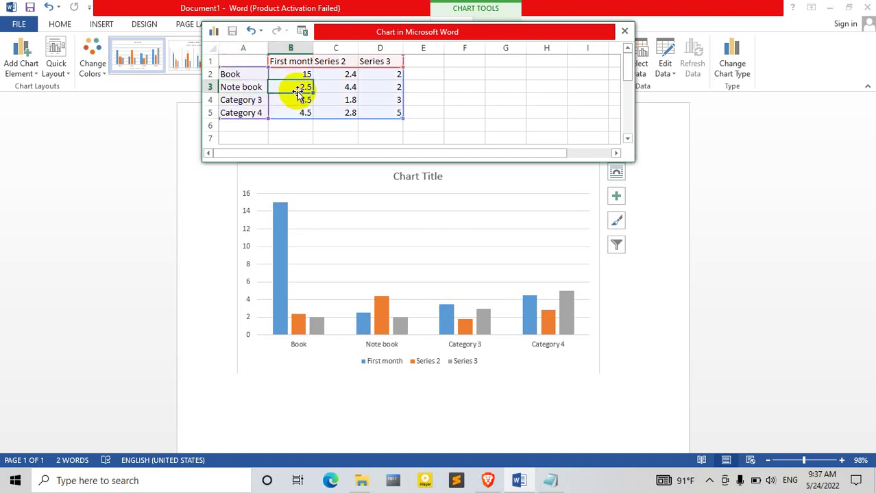
pyautogui.press('BackSpace')
pyautogui.write('30')
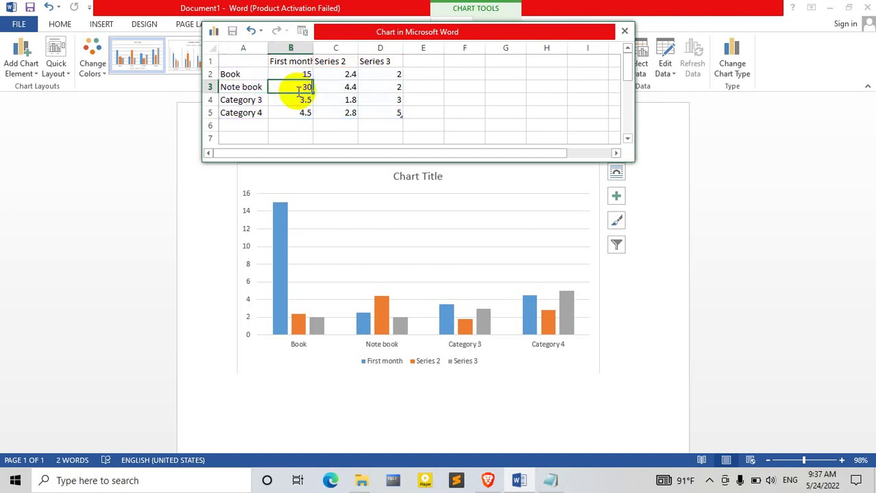
pyautogui.click(291, 104)
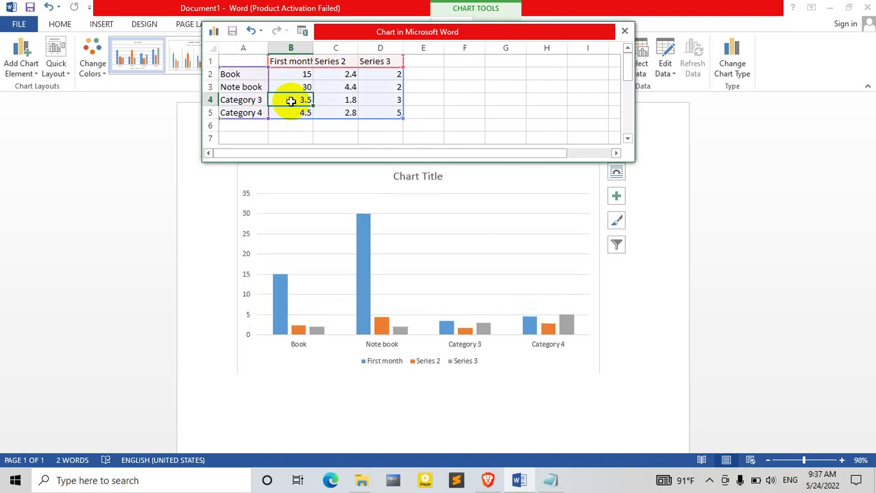
# Step: Rename Category 3 to penciles with a First month value of 40
pyautogui.click(251, 101)
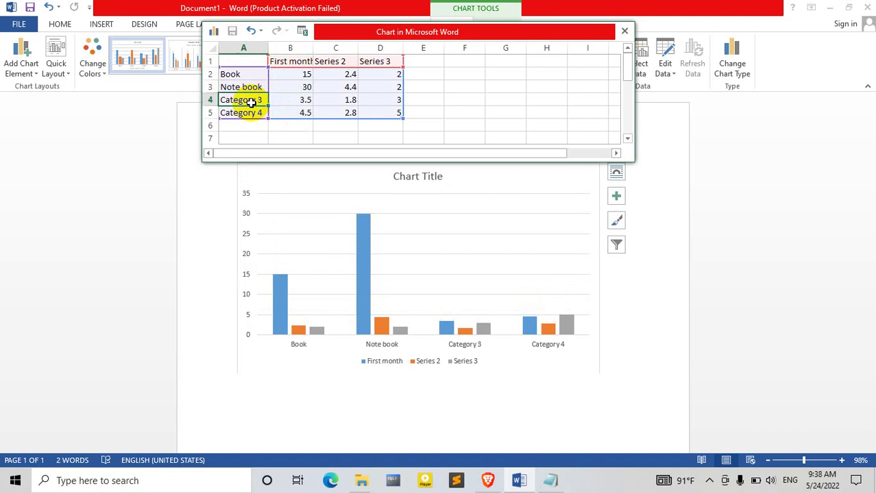
pyautogui.press('BackSpace')
pyautogui.write('penci')
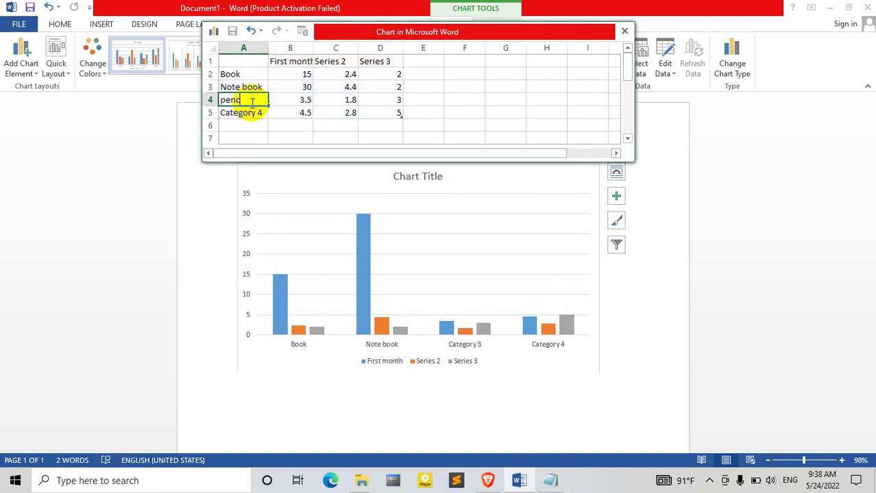
pyautogui.write('ler')
pyautogui.click(299, 101)
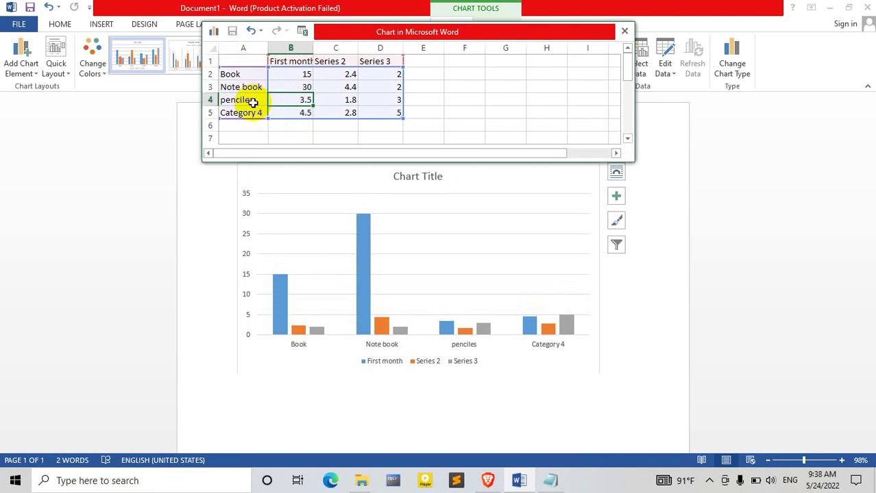
pyautogui.press('BackSpace')
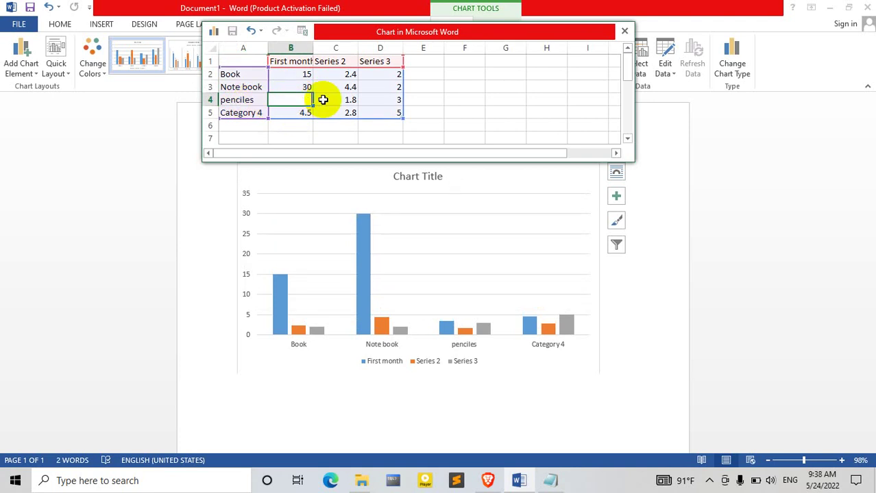
pyautogui.write('40')
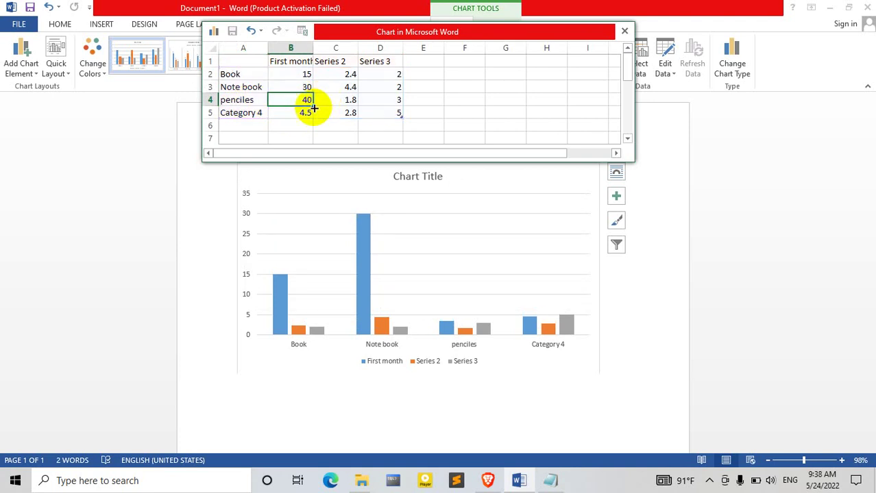
pyautogui.click(294, 113)
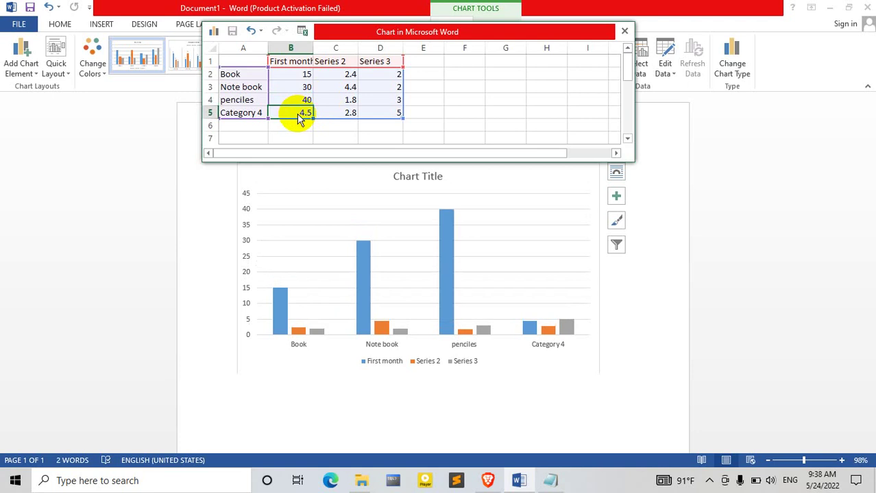
# Step: Rename Category 4 to pens with a First month value of 50
pyautogui.click(255, 113)
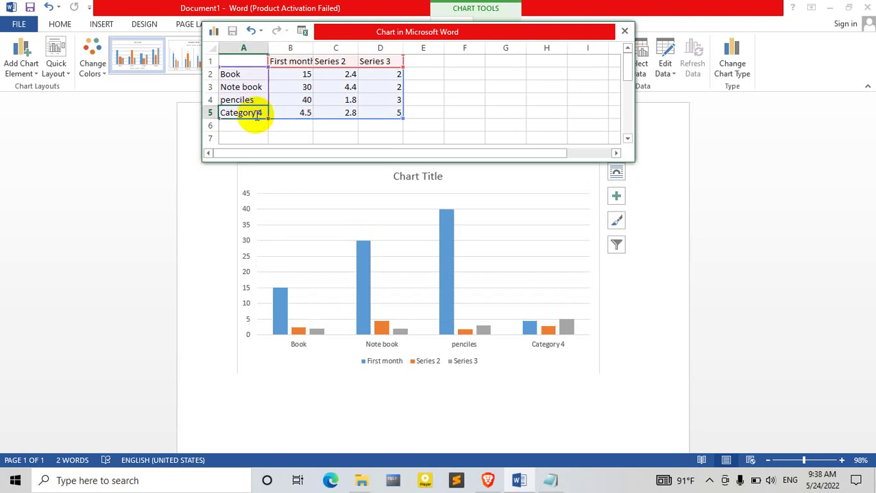
pyautogui.press('BackSpace')
pyautogui.write('pens')
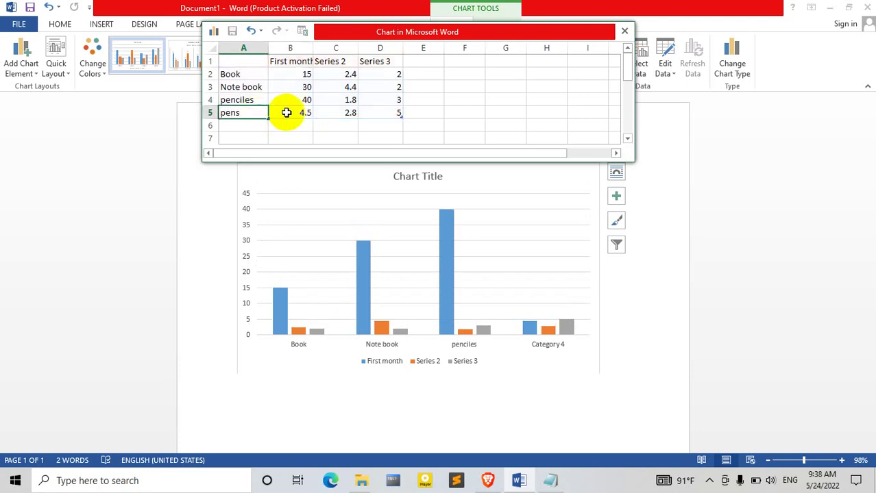
pyautogui.click(289, 118)
pyautogui.press('BackSpace')
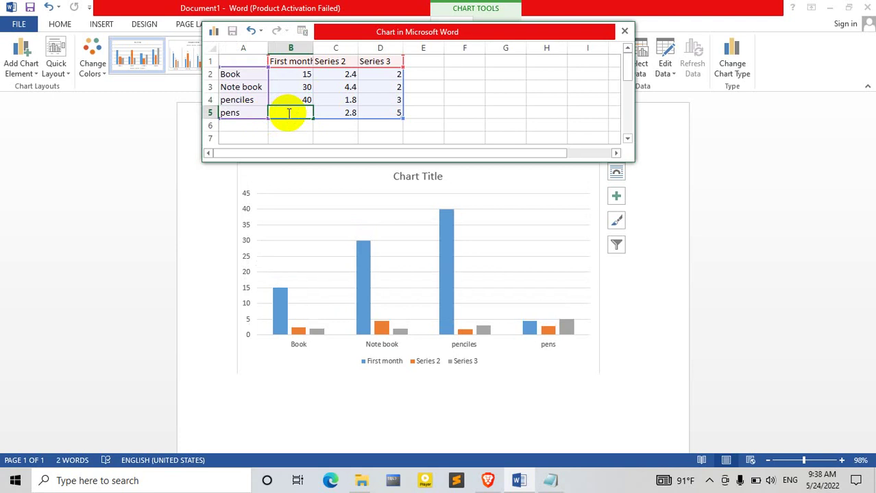
pyautogui.write('50')
pyautogui.click(287, 138)
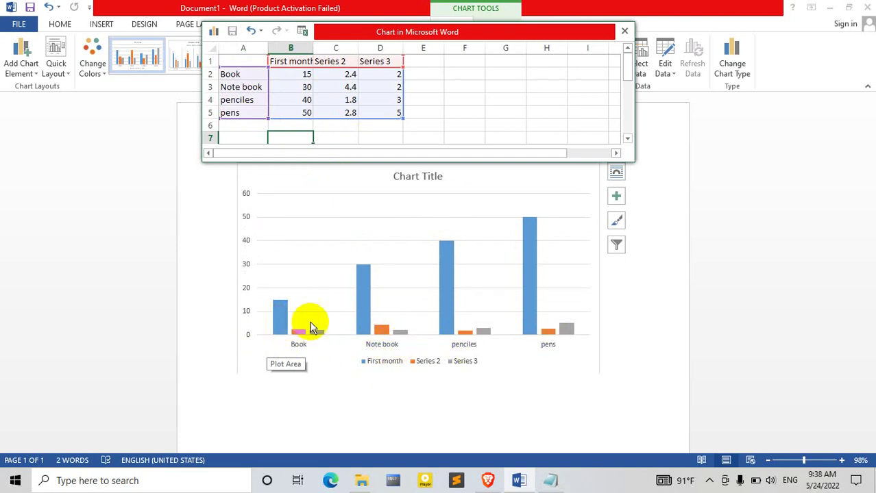
# Step: Reopen the chart's data sheet and rename Series 2 to 'second month'
pyautogui.click(365, 313)
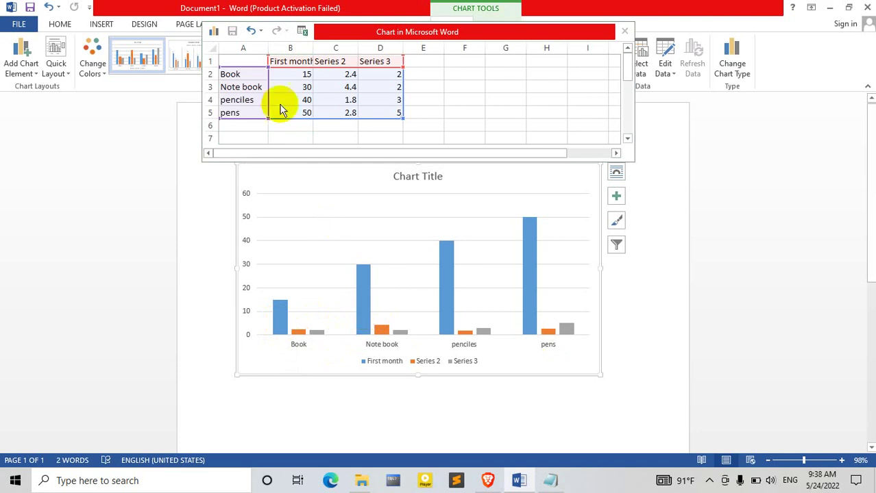
pyautogui.click(254, 87)
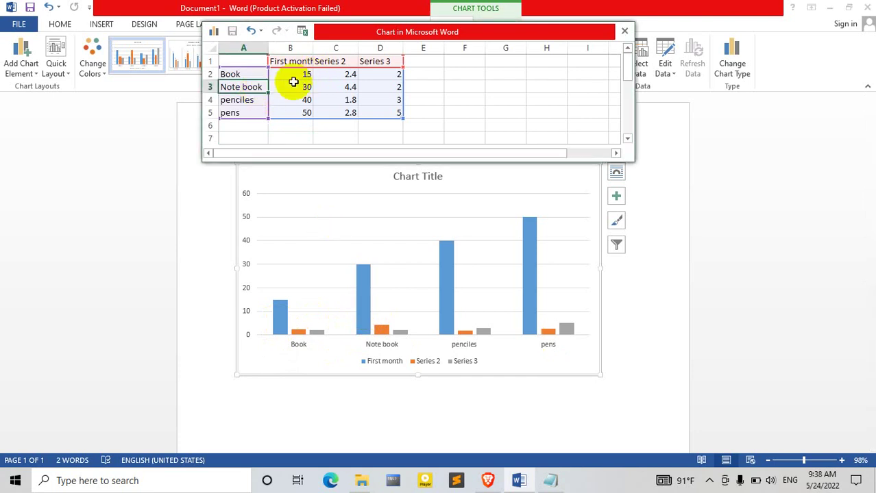
pyautogui.click(295, 85)
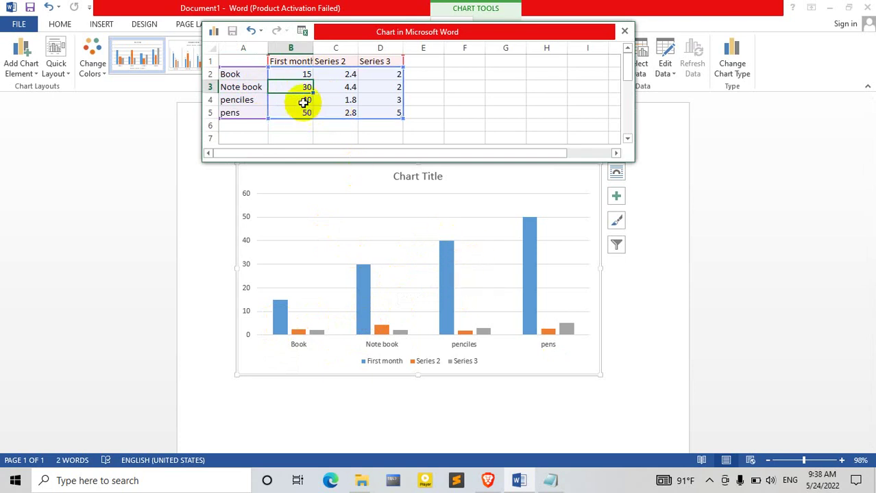
pyautogui.click(337, 63)
pyautogui.write('s')
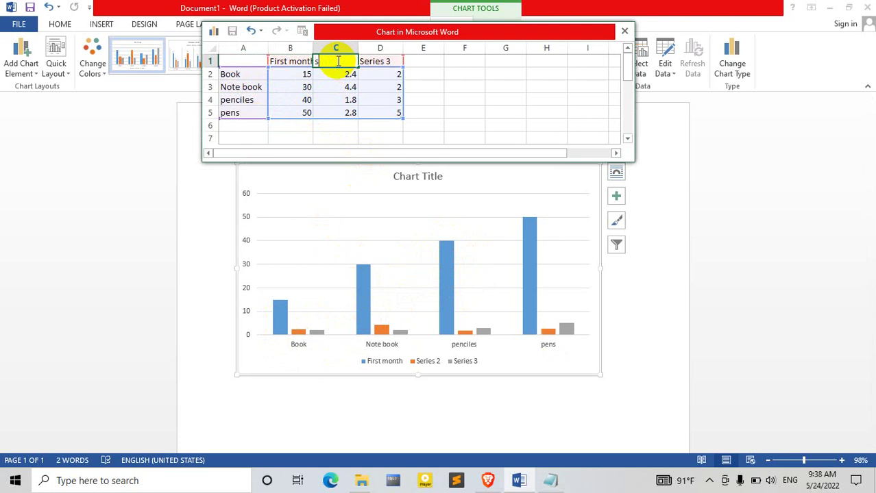
pyautogui.write('econd m')
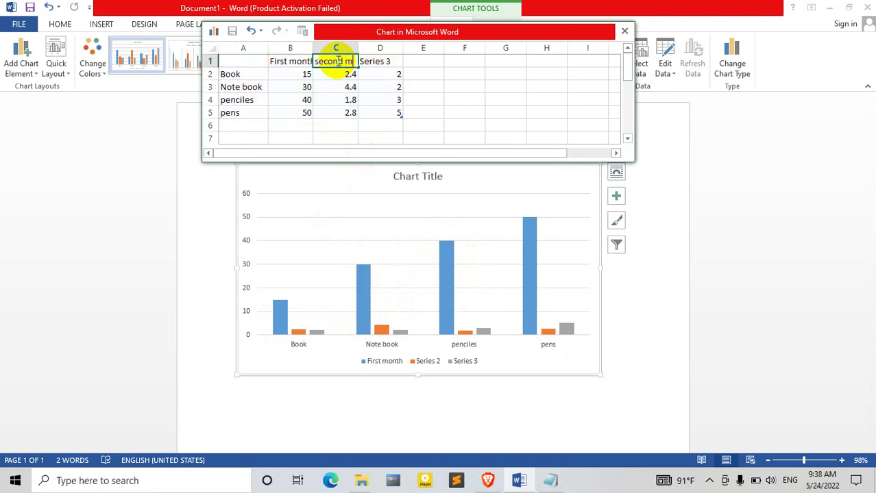
pyautogui.write('onth')
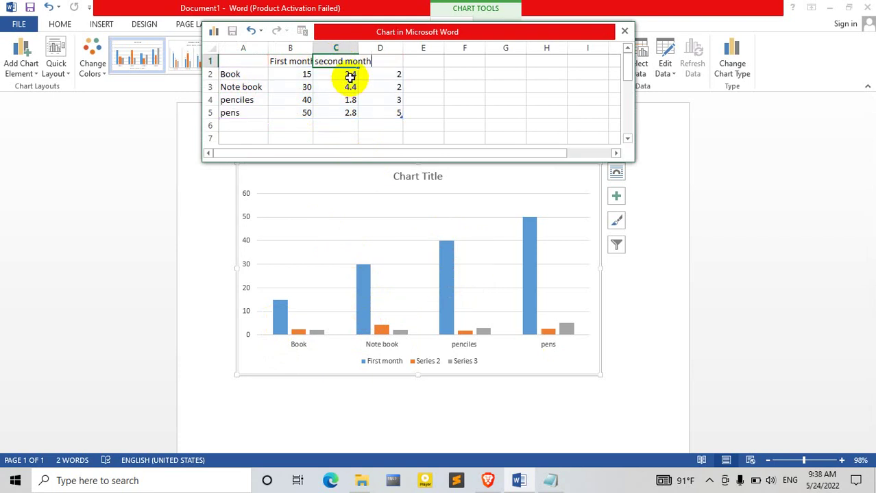
pyautogui.click(350, 78)
# Step: Enter second month values 40, 30, 35 and 25 for the four categories
pyautogui.press('BackSpace')
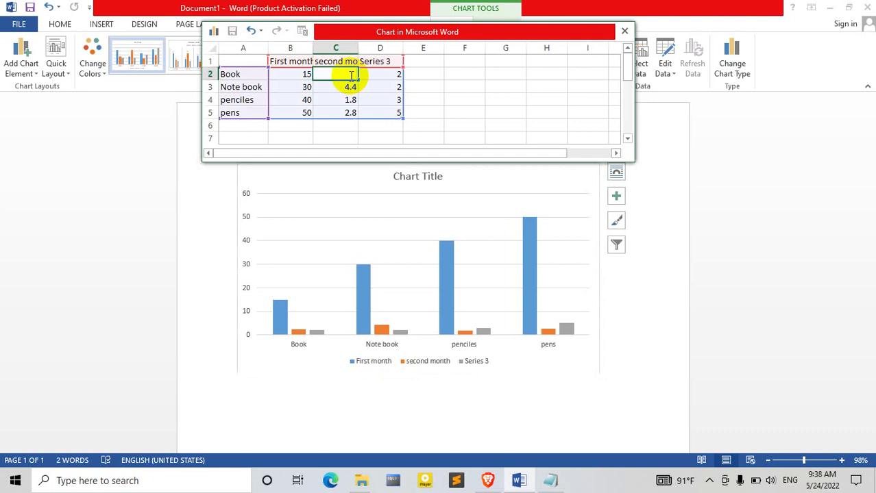
pyautogui.write('40')
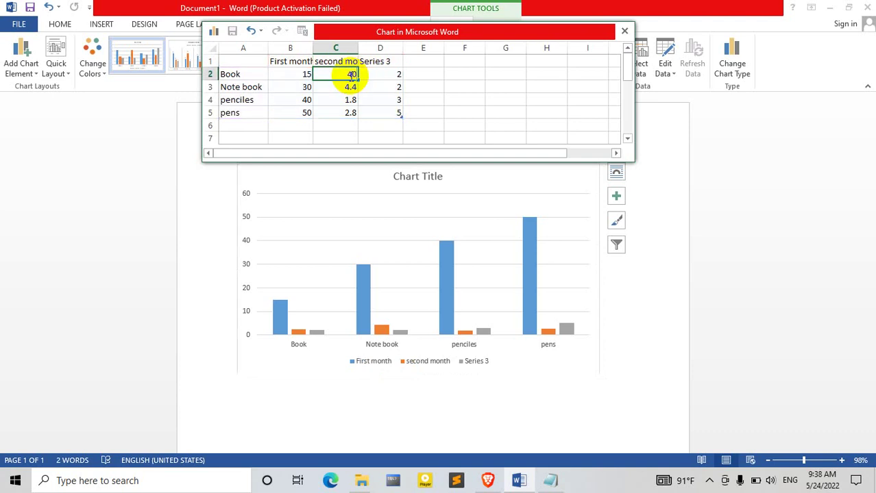
pyautogui.click(348, 86)
pyautogui.press('BackSpace')
pyautogui.write('3')
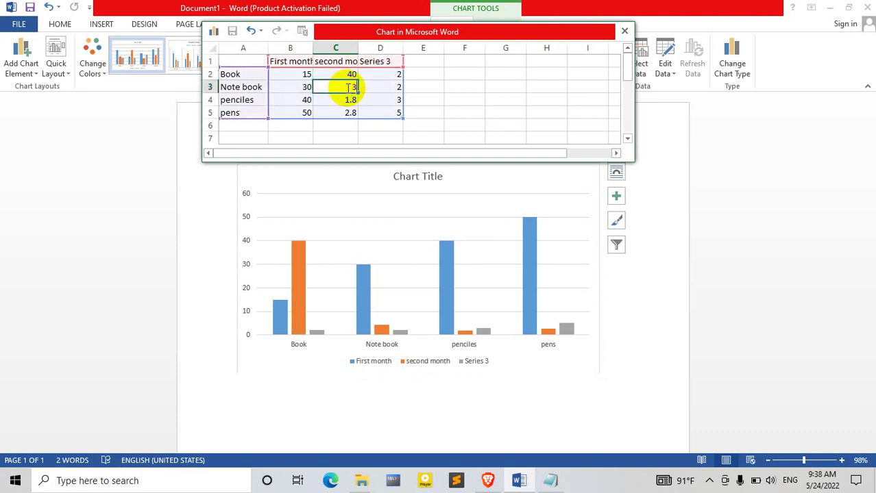
pyautogui.write('0')
pyautogui.click(343, 100)
pyautogui.press('BackSpace')
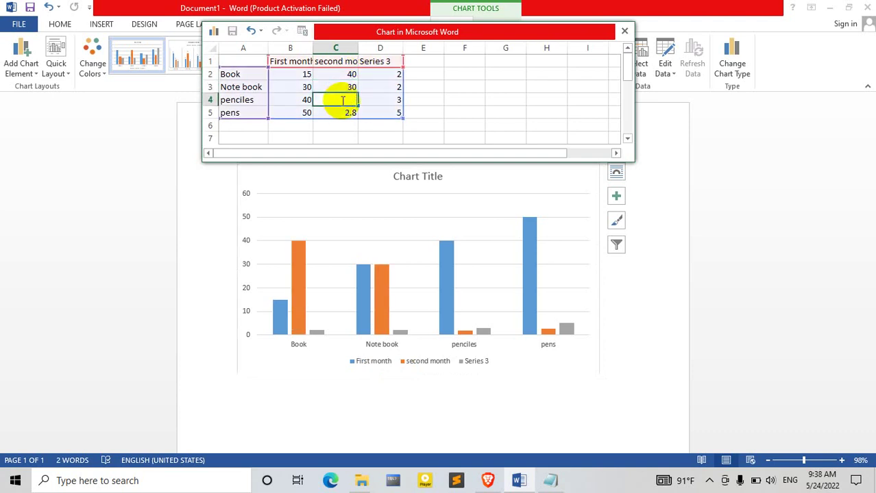
pyautogui.write('35')
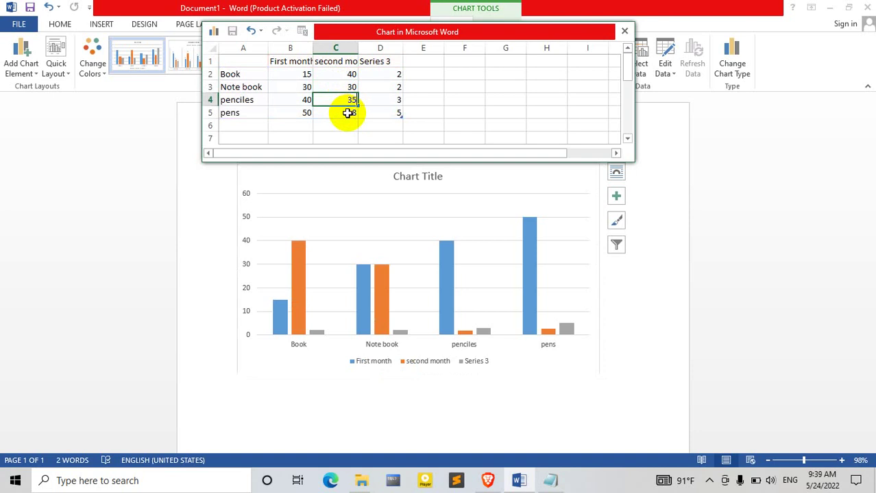
pyautogui.click(349, 112)
pyautogui.press('BackSpace')
pyautogui.write('25')
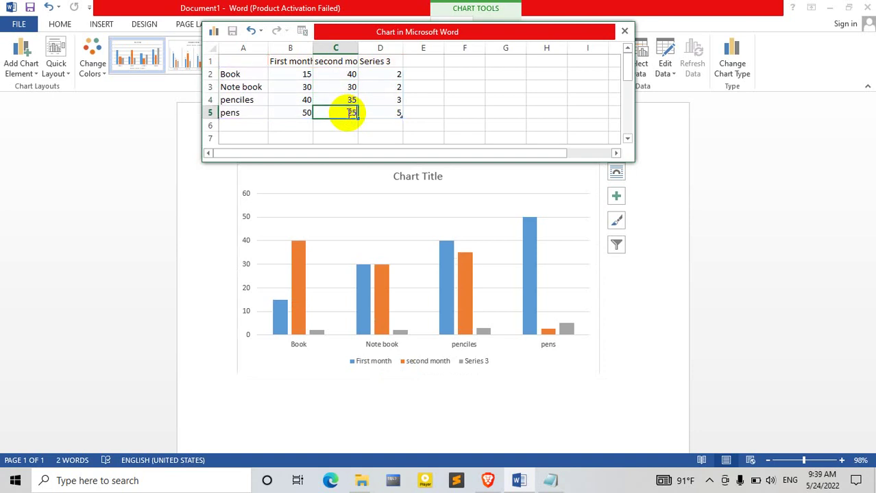
pyautogui.click(384, 63)
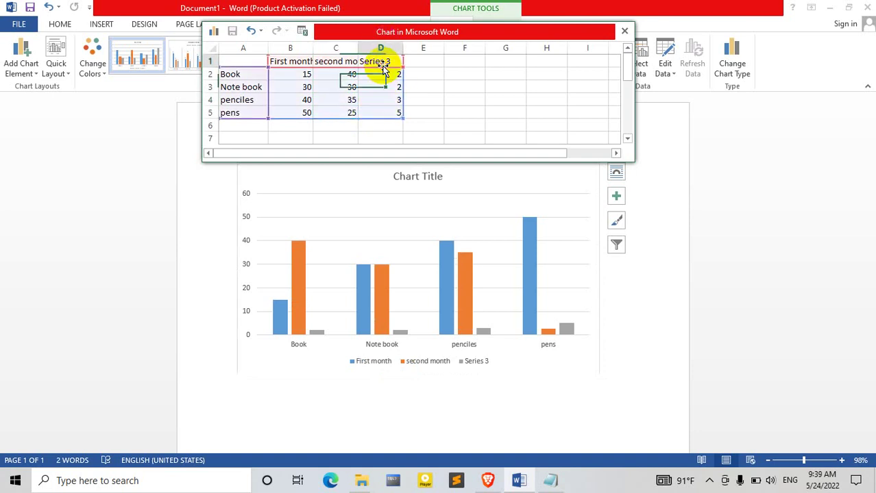
# Step: Close the chart data window and check the values of the First month and second month bars
pyautogui.click(624, 32)
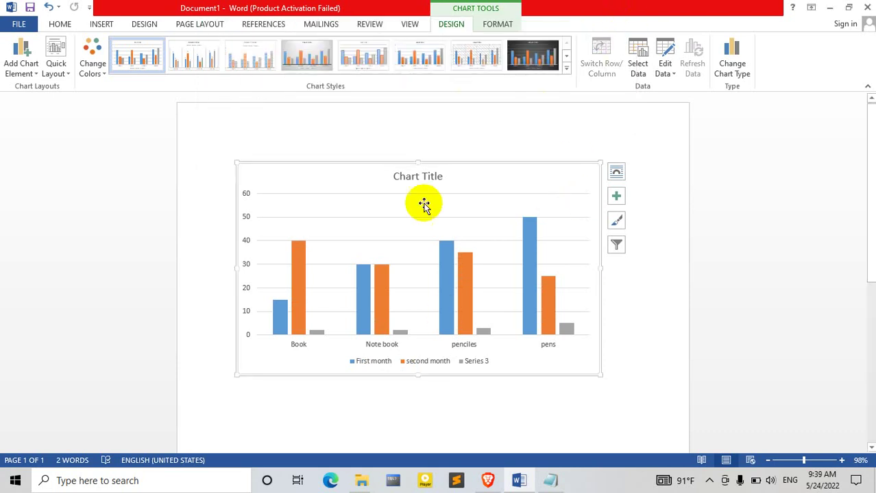
pyautogui.moveTo(452, 281)
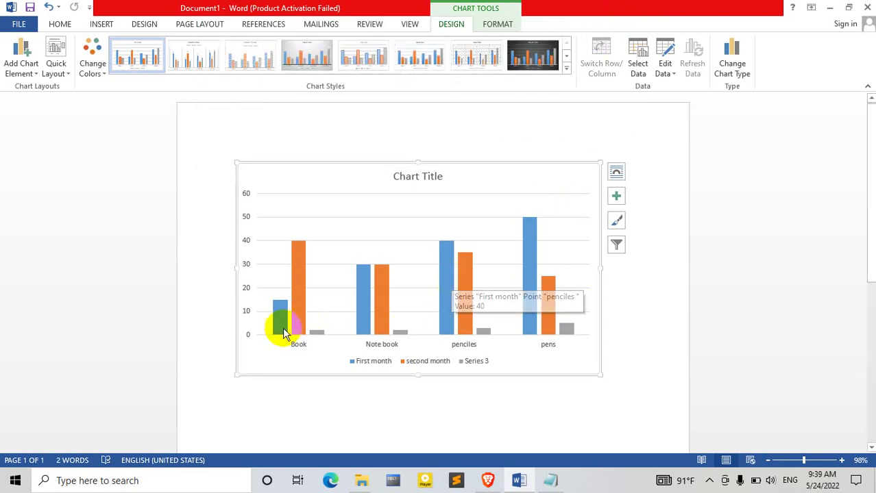
pyautogui.moveTo(301, 297)
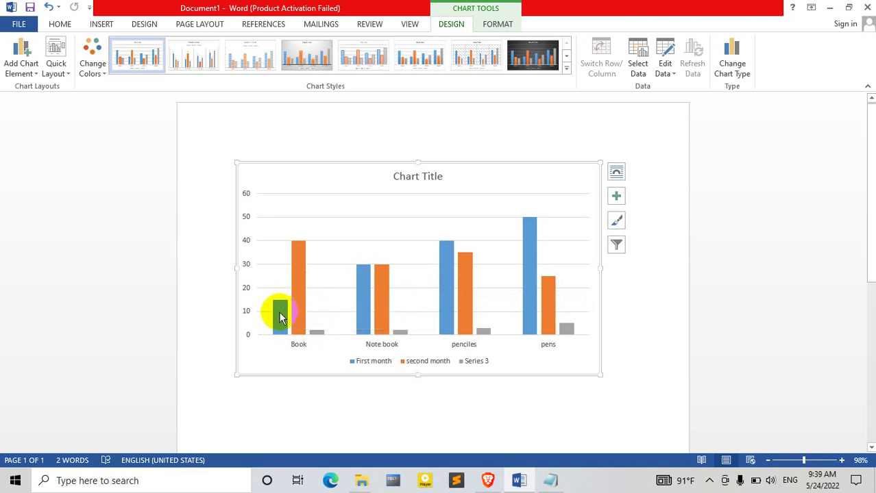
pyautogui.moveTo(279, 314)
pyautogui.moveTo(317, 334)
pyautogui.moveTo(363, 321)
pyautogui.moveTo(525, 293)
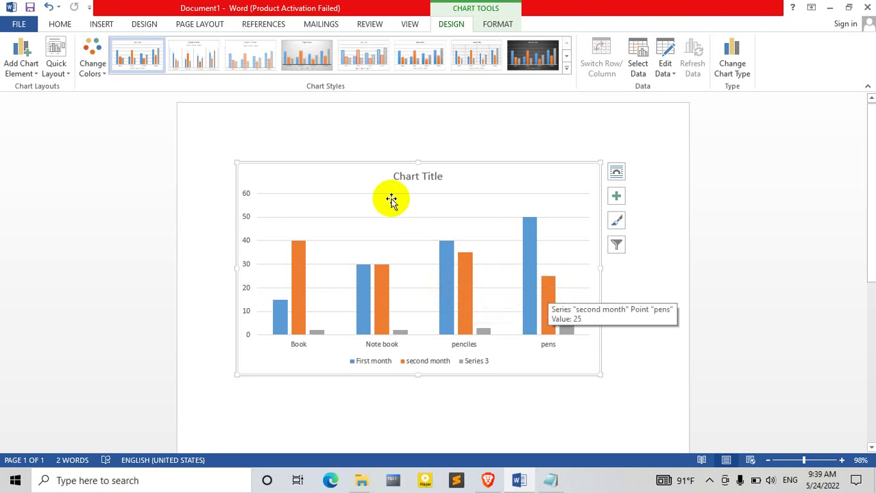
# Step: Apply the grey gradient chart style with value labels, then delete and restore the chart title
pyautogui.click(306, 63)
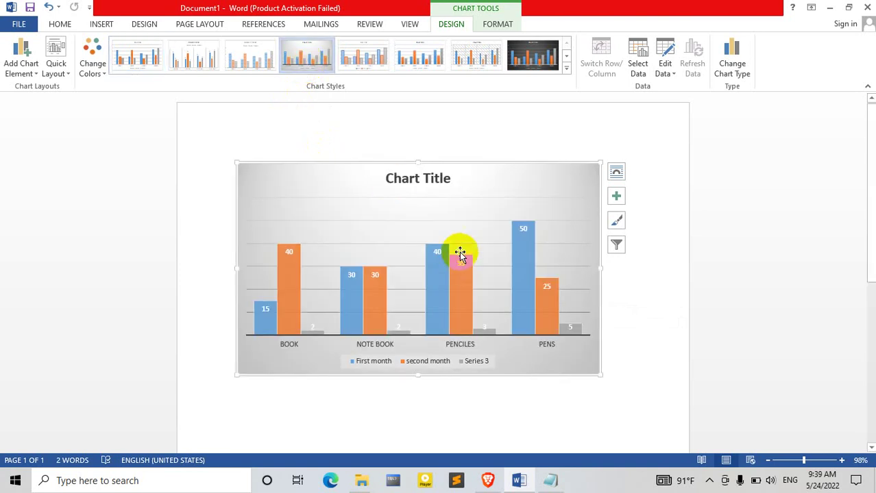
pyautogui.click(440, 180)
pyautogui.press('Delete')
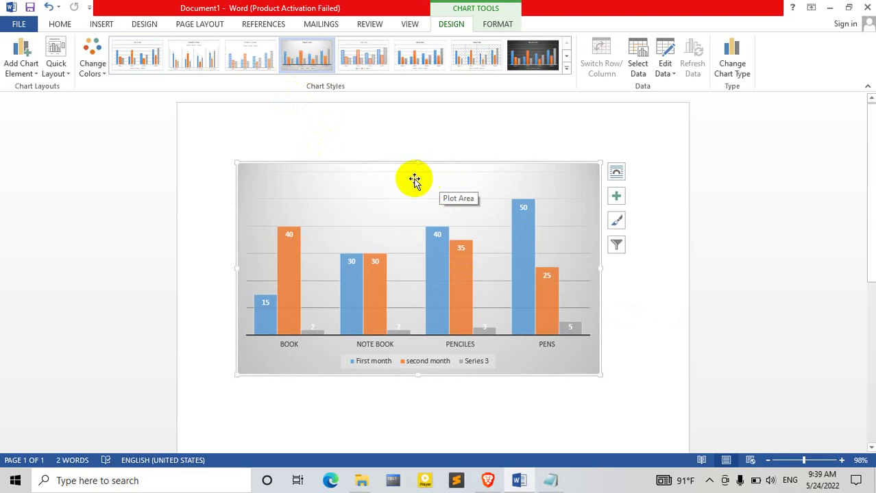
pyautogui.hotkey('ctrl', 'z')
pyautogui.click(434, 177)
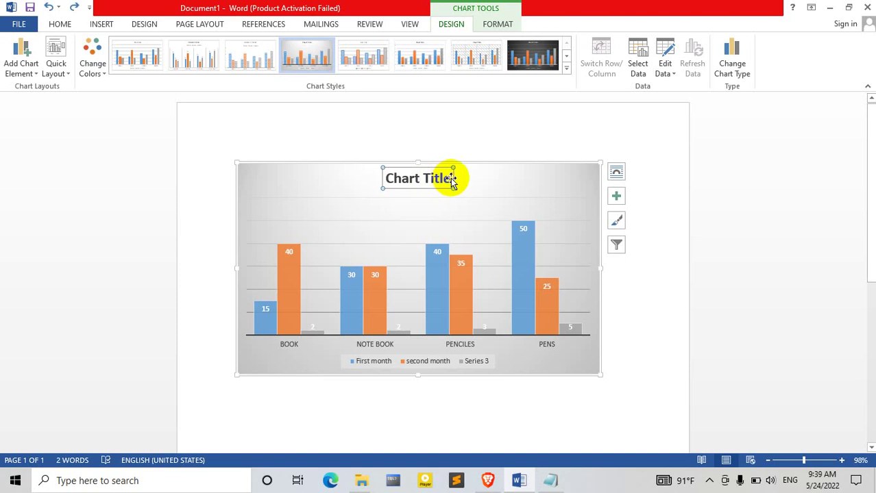
# Step: Retitle the chart 'Khan book store' and apply the light style with a hatched plot area
pyautogui.click(444, 178)
pyautogui.press('BackSpace')
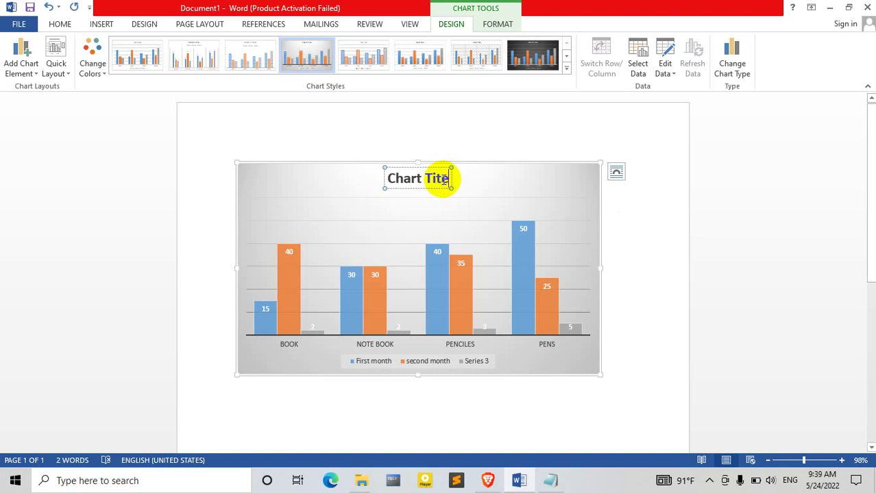
pyautogui.press('BackSpace')
pyautogui.press('BackSpace')
pyautogui.press('BackSpace')
pyautogui.press('BackSpace')
pyautogui.press('BackSpace')
pyautogui.press('BackSpace')
pyautogui.press('BackSpace')
pyautogui.press('BackSpace')
pyautogui.press('BackSpace')
pyautogui.press('BackSpace')
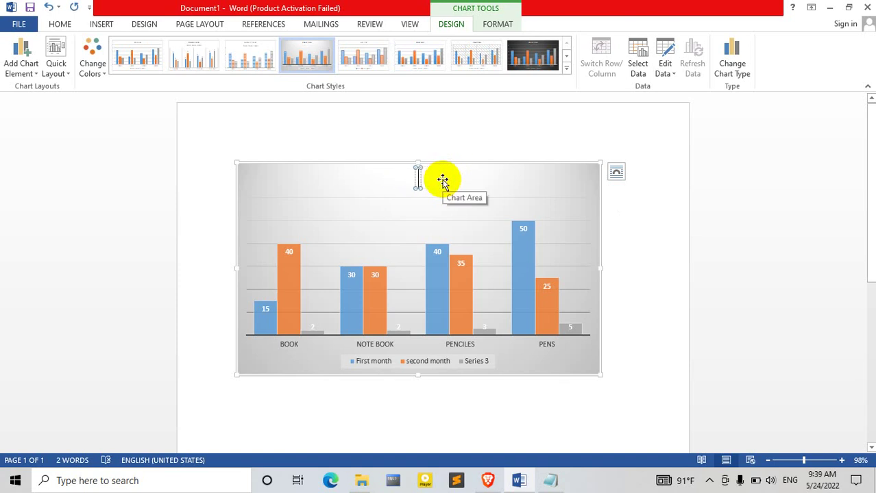
pyautogui.write('B')
pyautogui.press('BackSpace')
pyautogui.write('K')
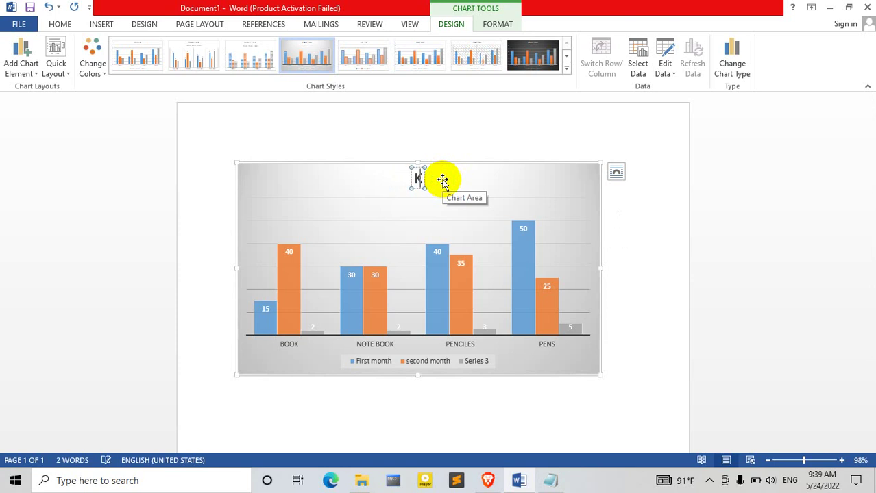
pyautogui.write('han book')
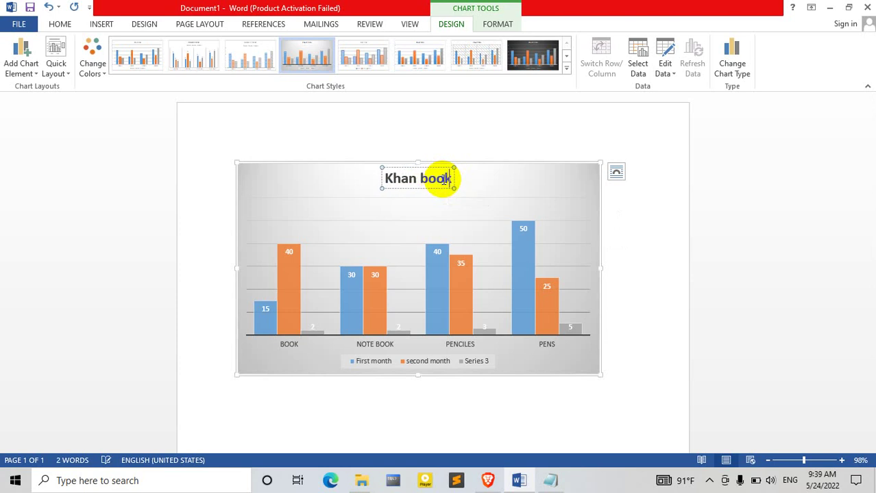
pyautogui.write(' sote')
pyautogui.press('BackSpace')
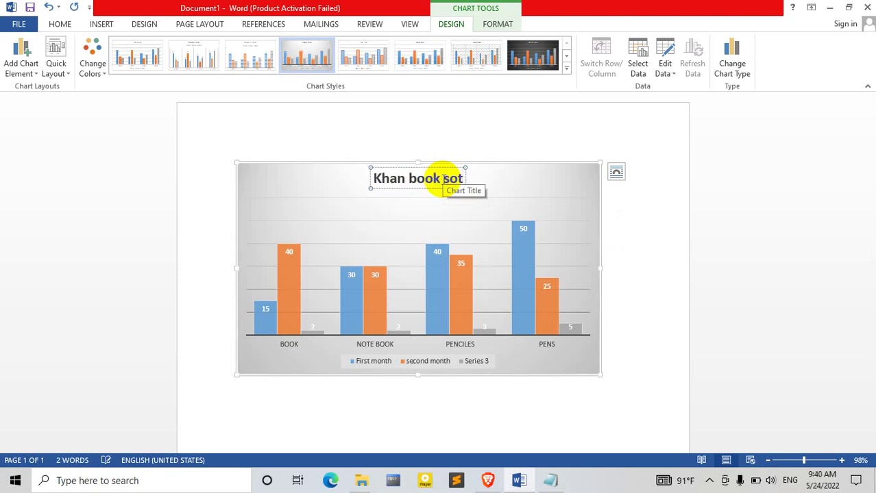
pyautogui.press('BackSpace')
pyautogui.press('BackSpace')
pyautogui.write('tore')
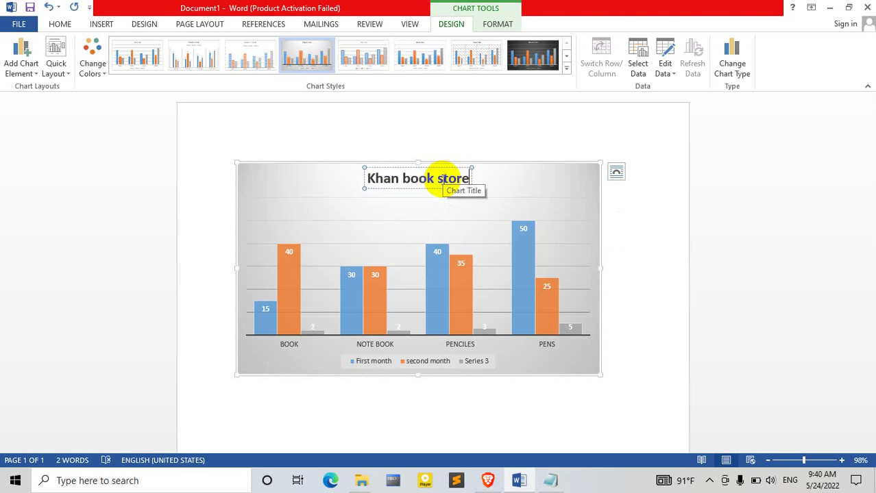
pyautogui.click(389, 198)
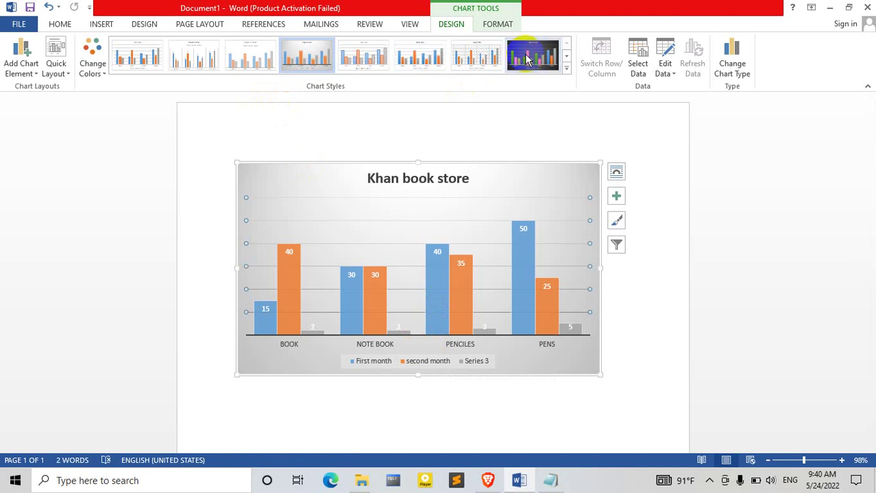
pyautogui.click(454, 59)
pyautogui.click(103, 26)
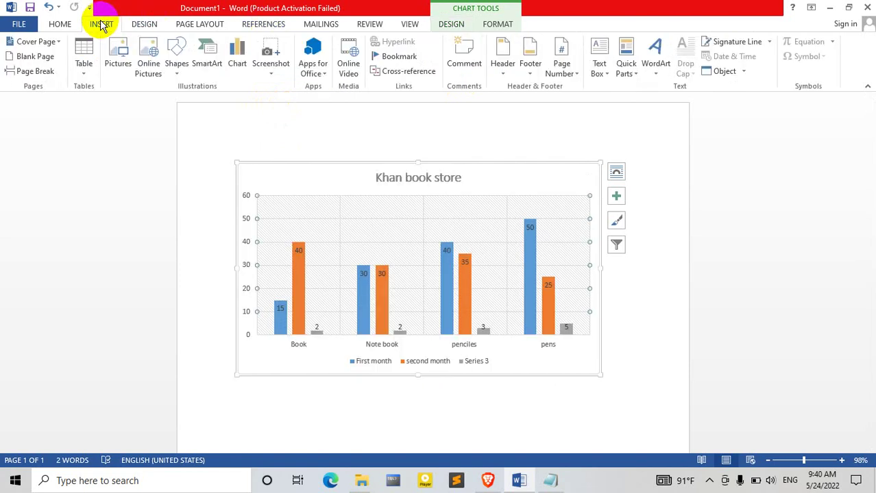
pyautogui.click(267, 79)
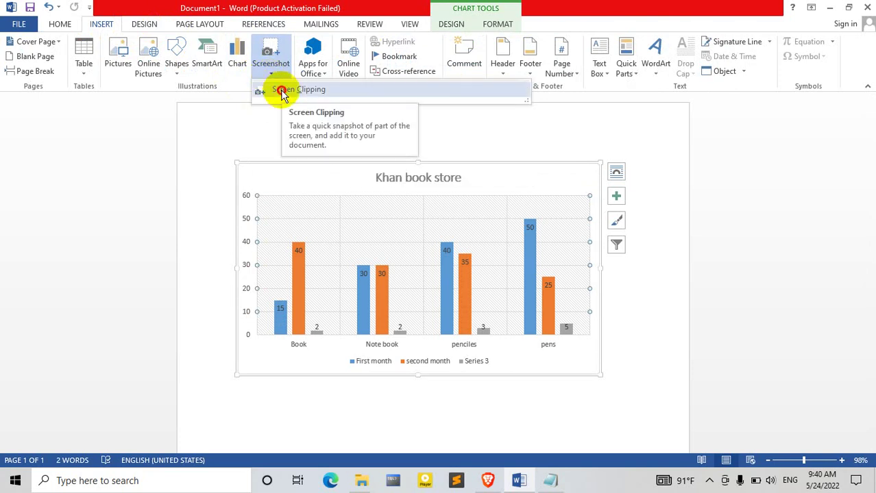
pyautogui.click(281, 94)
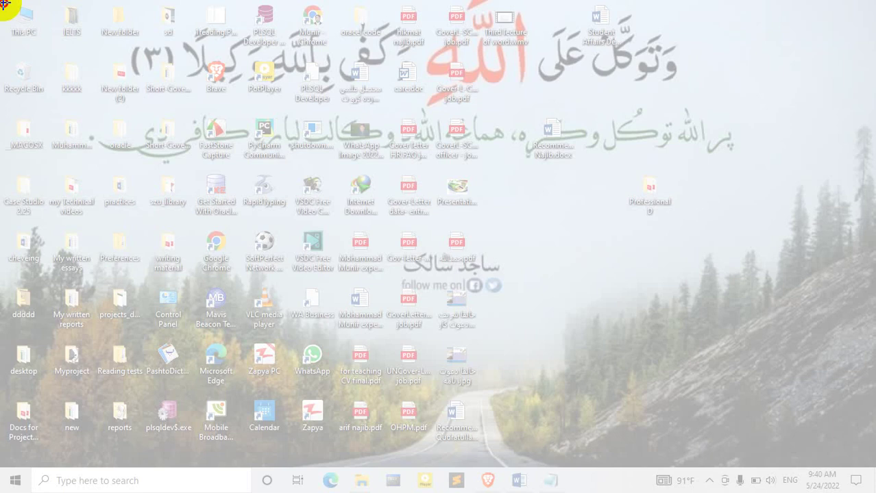
pyautogui.moveTo(4, 5); pyautogui.dragTo(657, 489)
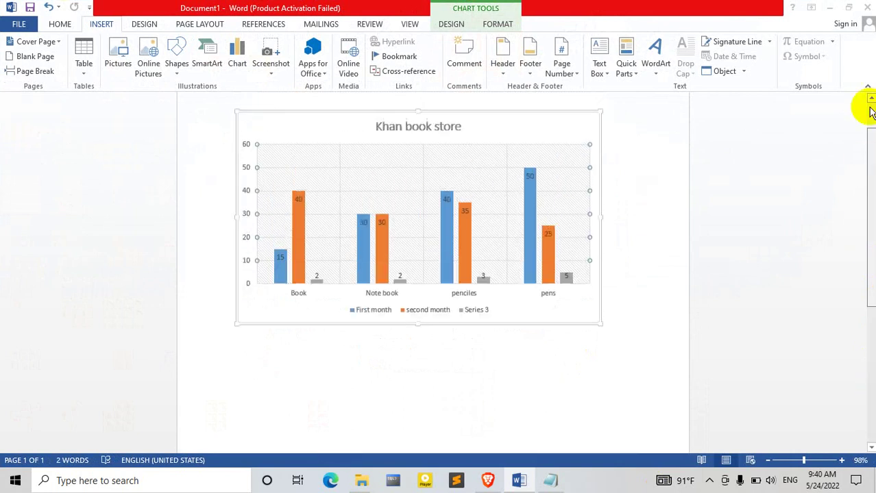
pyautogui.moveTo(872, 241); pyautogui.dragTo(866, 301)
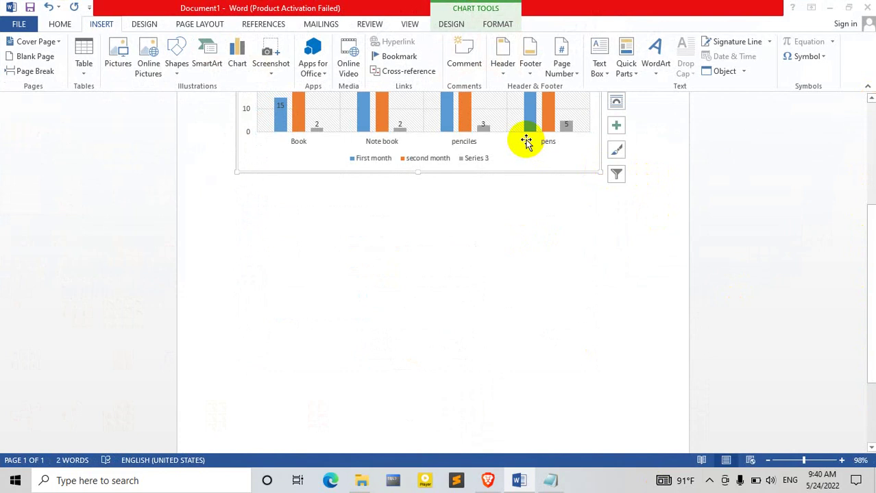
# Step: Delete the chart and insert a screen clipping of the desktop's upper-left area
pyautogui.press('Delete')
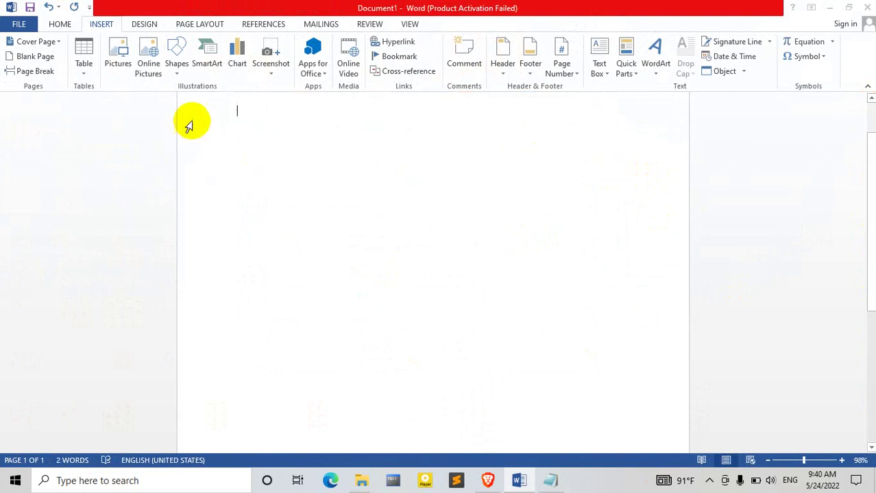
pyautogui.click(271, 79)
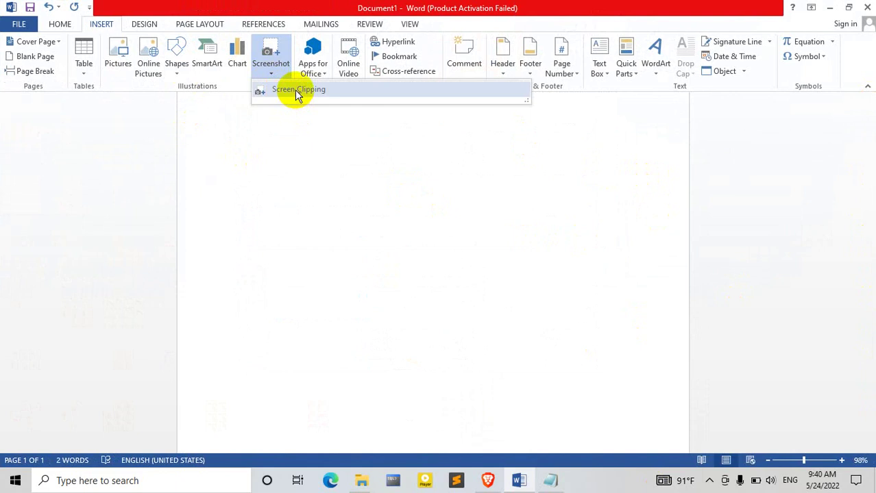
pyautogui.click(297, 93)
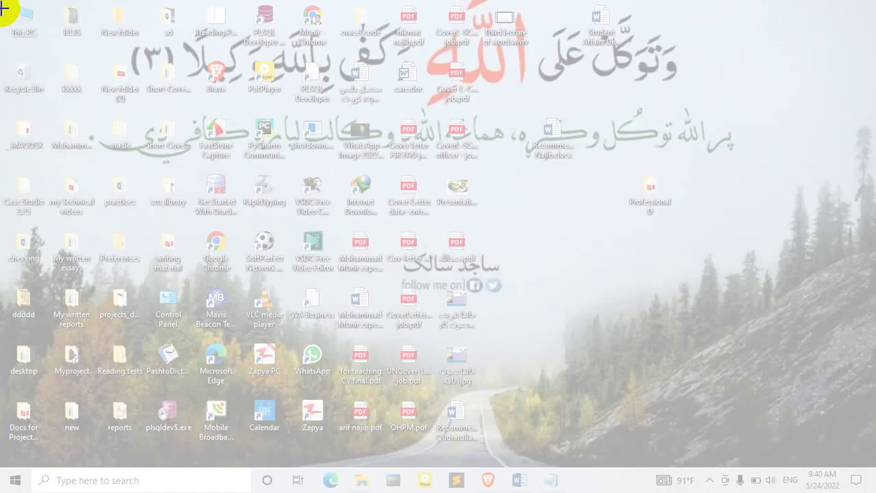
pyautogui.moveTo(4, 6); pyautogui.dragTo(458, 373)
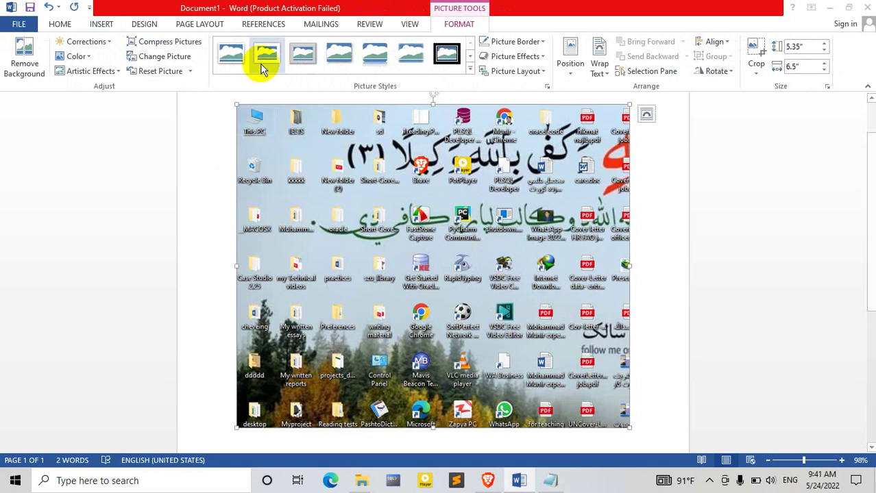
pyautogui.click(108, 24)
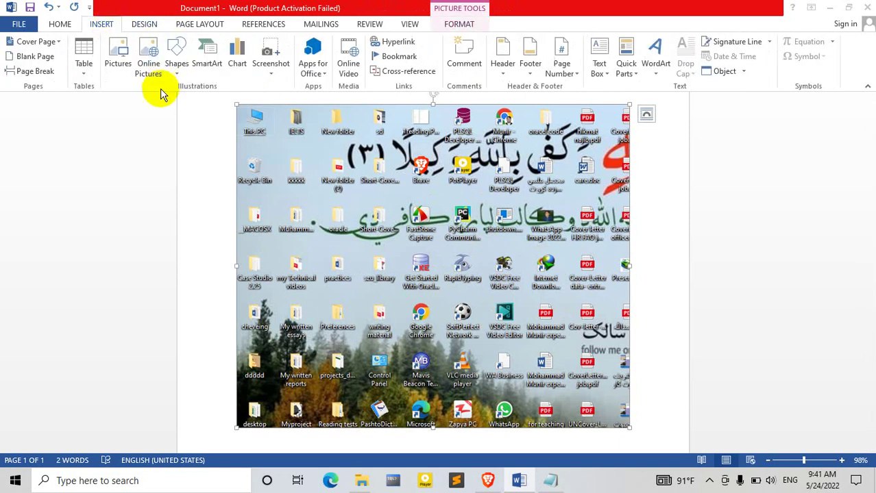